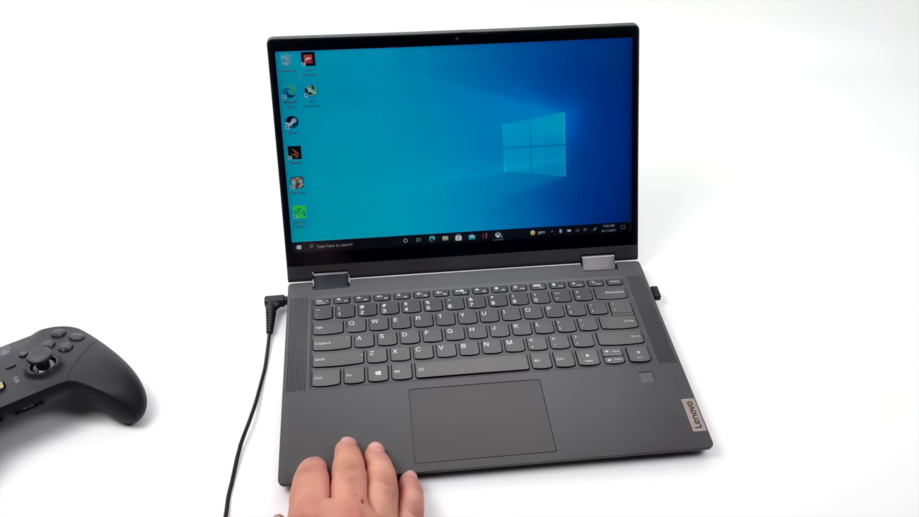
Open Task Manager with the Ctrl+Shift+Esc shortcut
key(ctrl+shift+Escape)
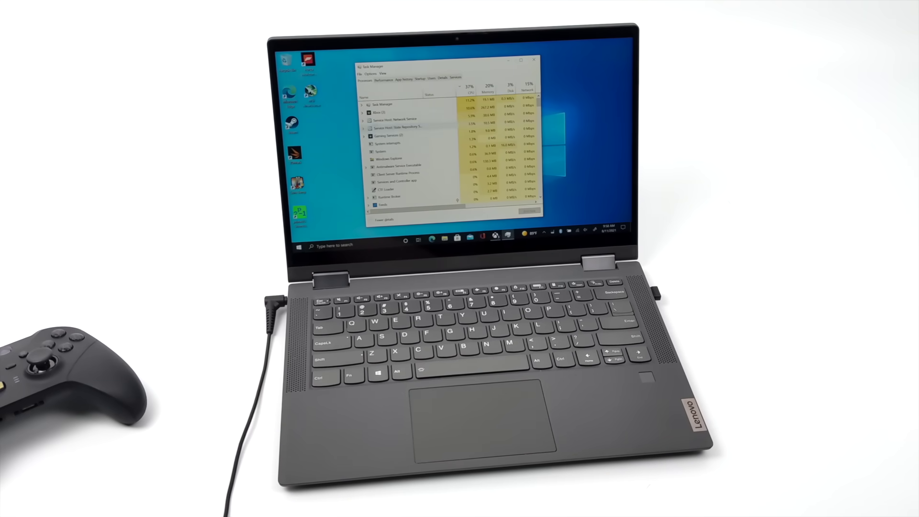
View Task Manager's Performance graphs for Memory and GPU 0, ending on the Ryzen 5 4500U CPU
click(384, 80)
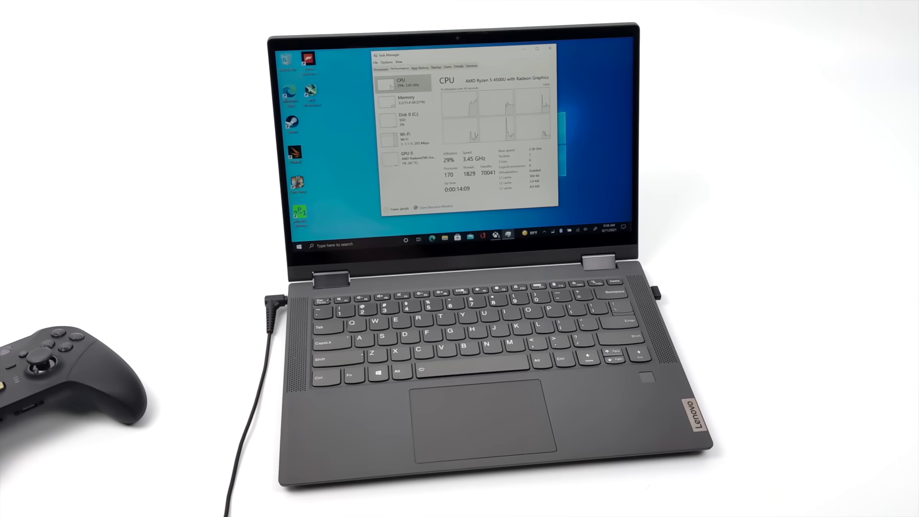
click(405, 99)
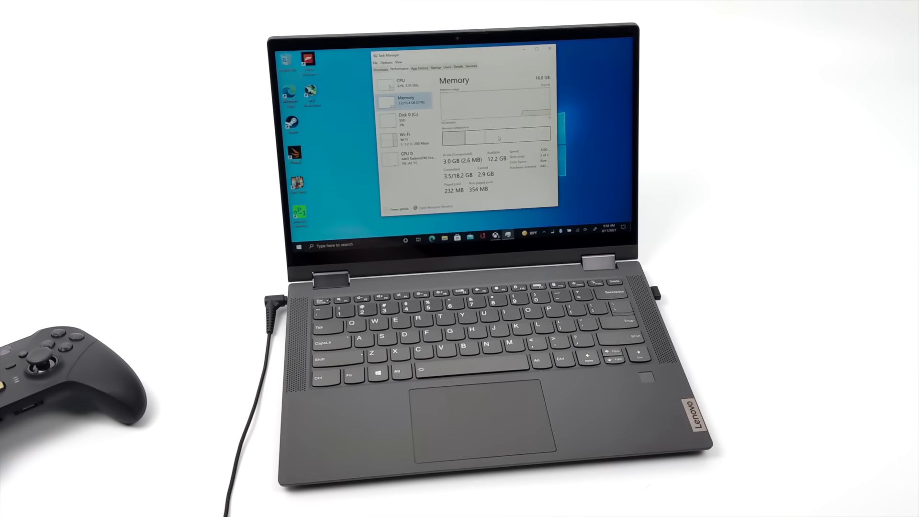
mouse_move(498, 138)
click(407, 158)
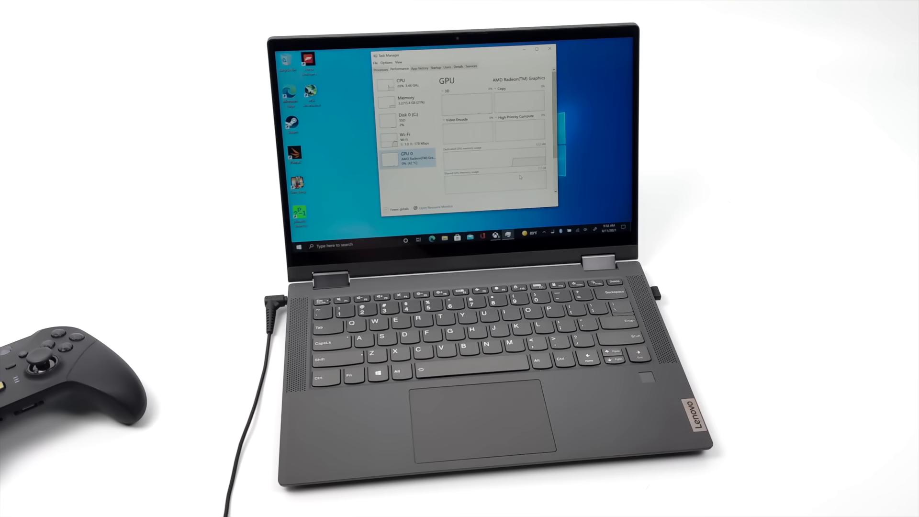
click(403, 84)
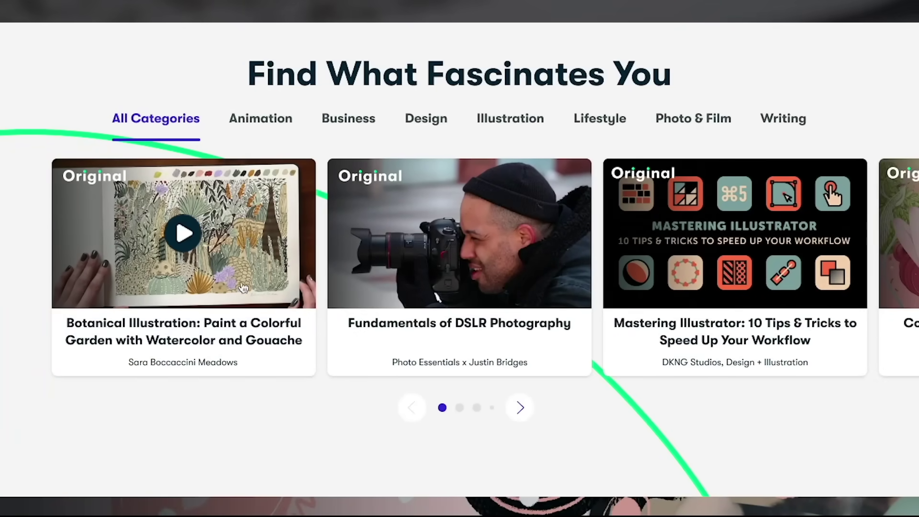
Open the Botanical Illustration class and scroll down its page
click(294, 351)
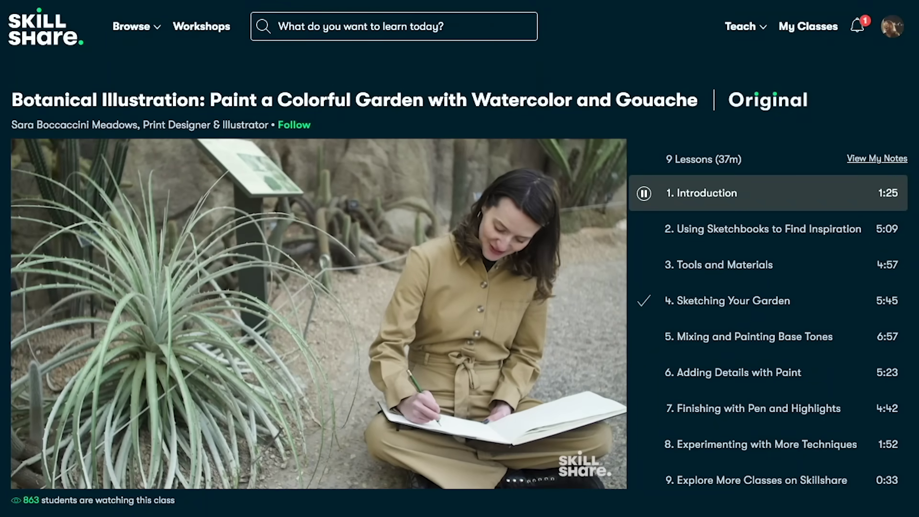
scroll(460, 258, down, 3)
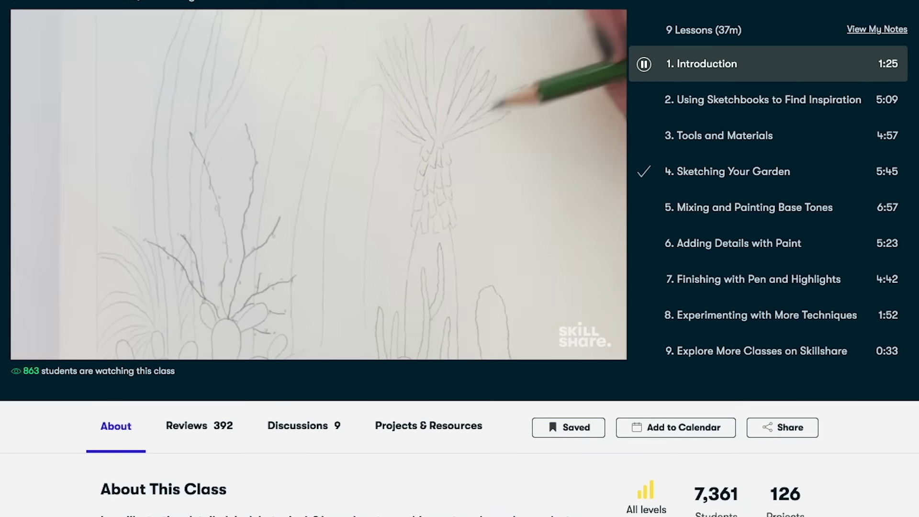
scroll(199, 176, down, 5)
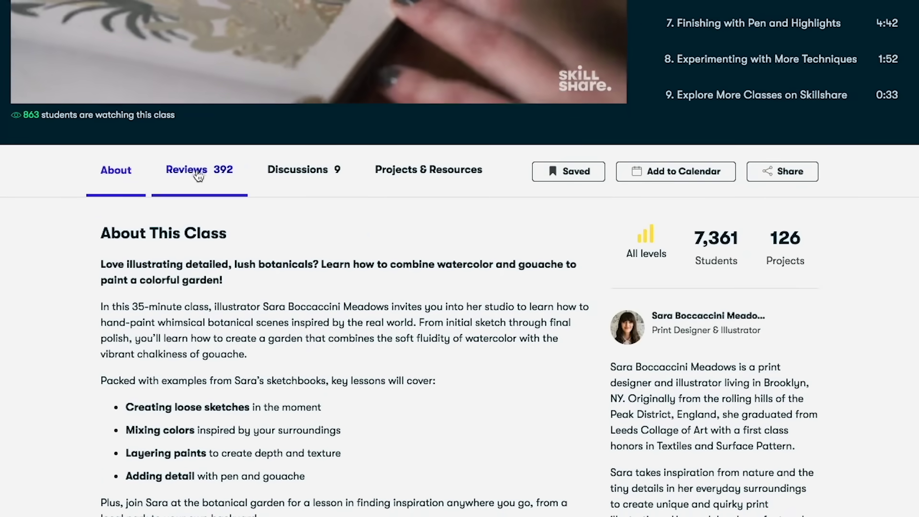
Browse the class Reviews, Discussions and Projects & Resources, scrolling to Student Projects
click(198, 176)
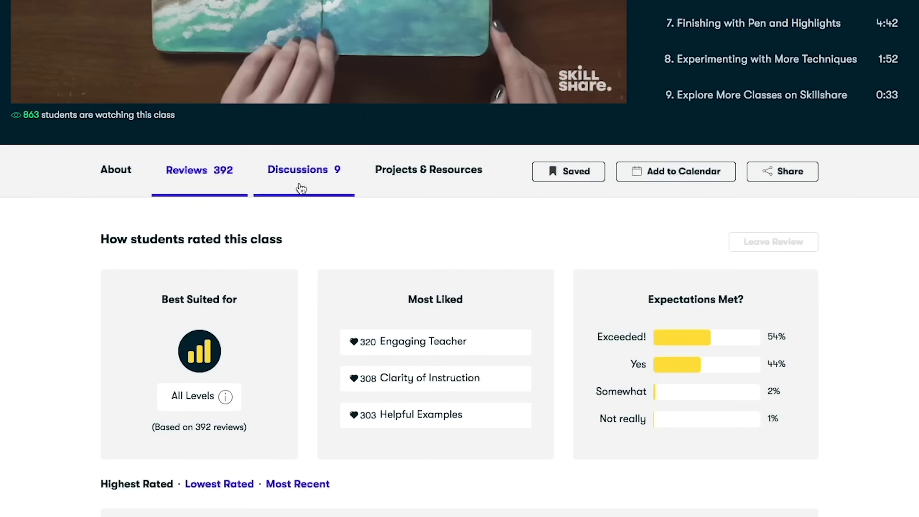
click(298, 188)
click(428, 170)
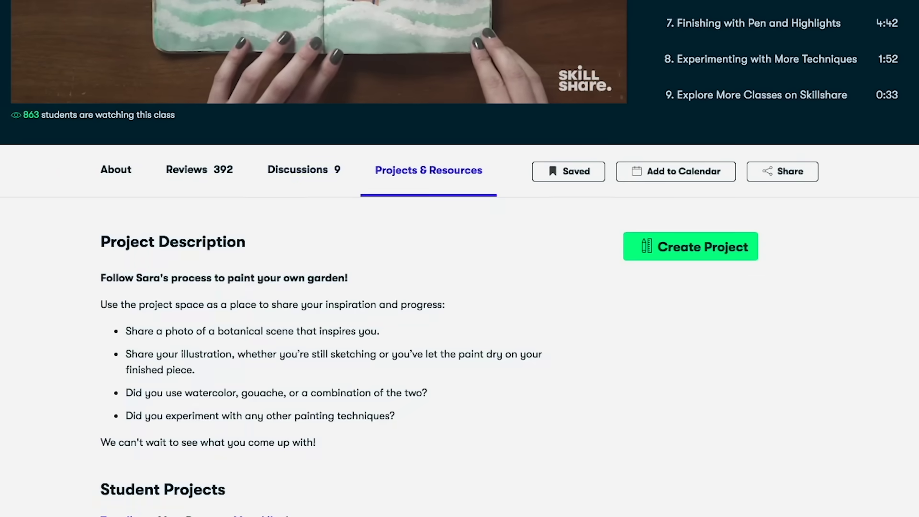
scroll(459, 287, down, 2)
scroll(460, 288, down, 6)
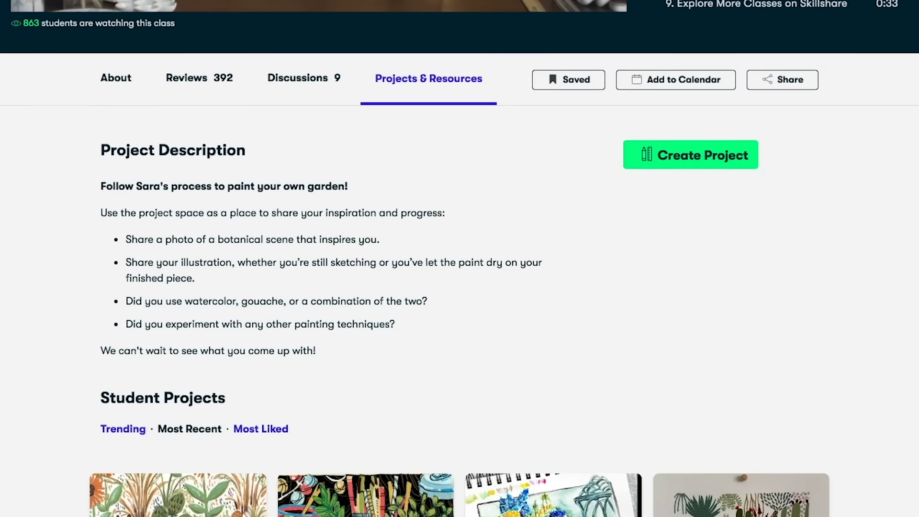
scroll(460, 288, down, 4)
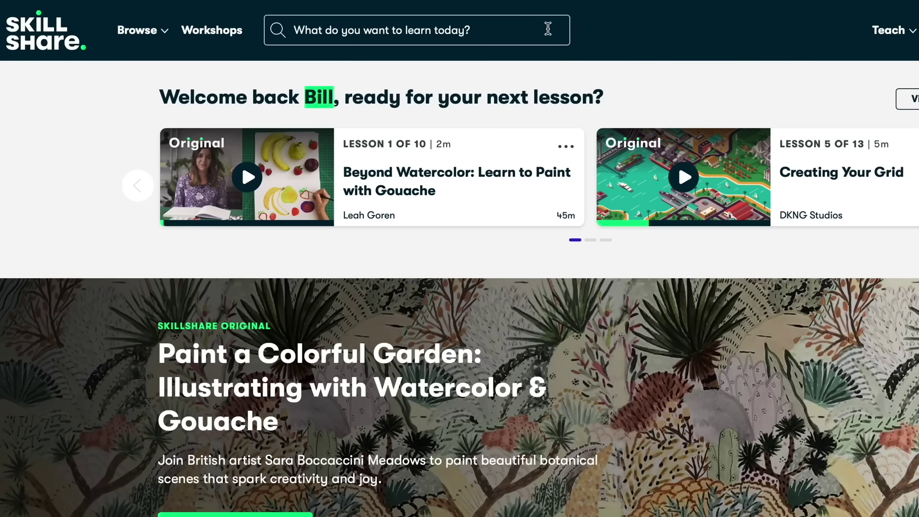
Search Skillshare for 'Logo Design' and open the first class in the results
click(536, 27)
text(Lo)
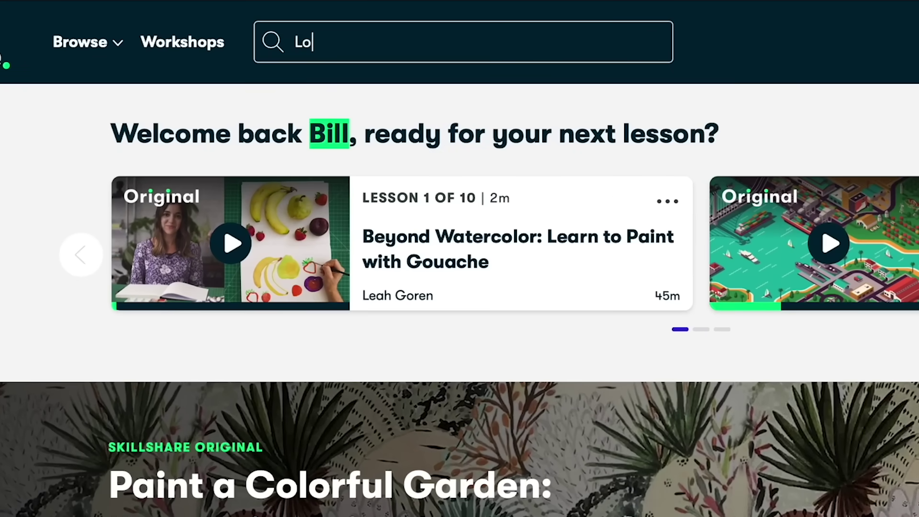
text(go Design)
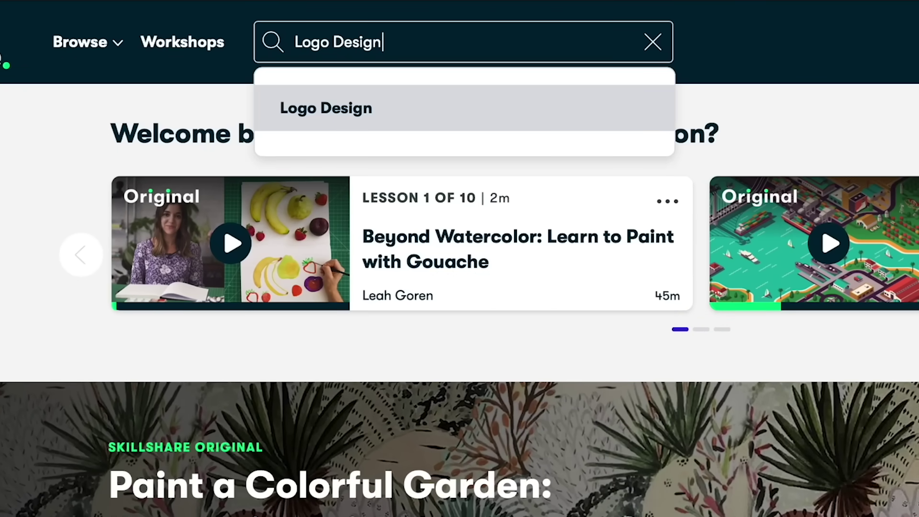
click(410, 115)
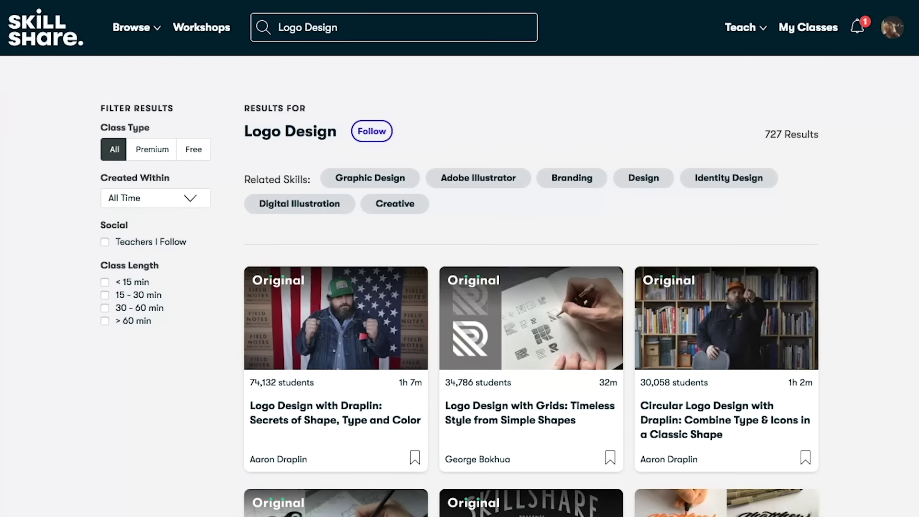
click(328, 421)
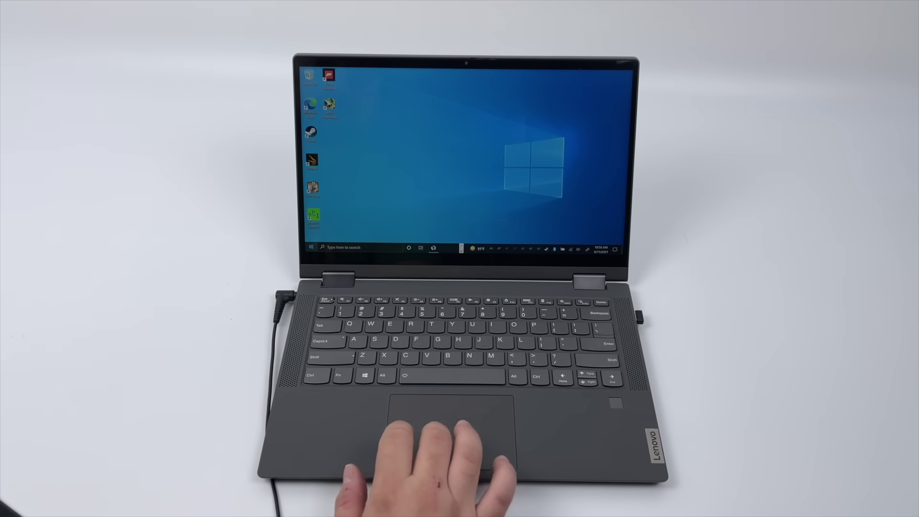
Restart the laptop from the Start menu power options to reach the Lenovo Setup Utility
click(312, 248)
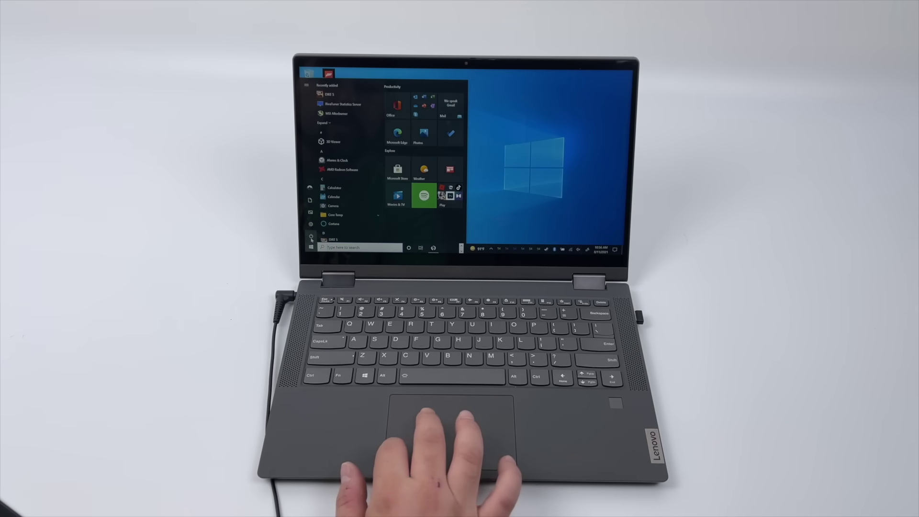
click(320, 224)
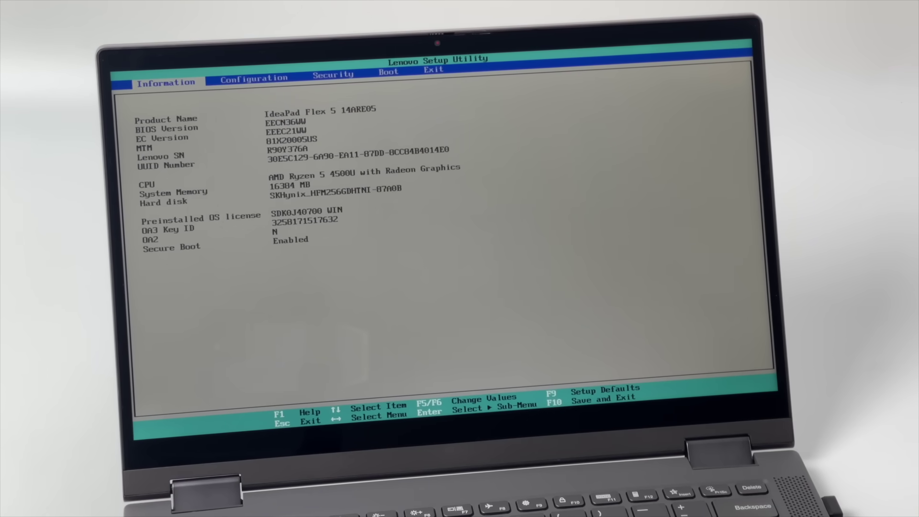
Change System Performance Mode from Battery Saving to Extreme Performance and move to the Exit tab
key(Right)
key(Down)
key(Down)
key(Down)
key(Down)
key(Down)
key(Down)
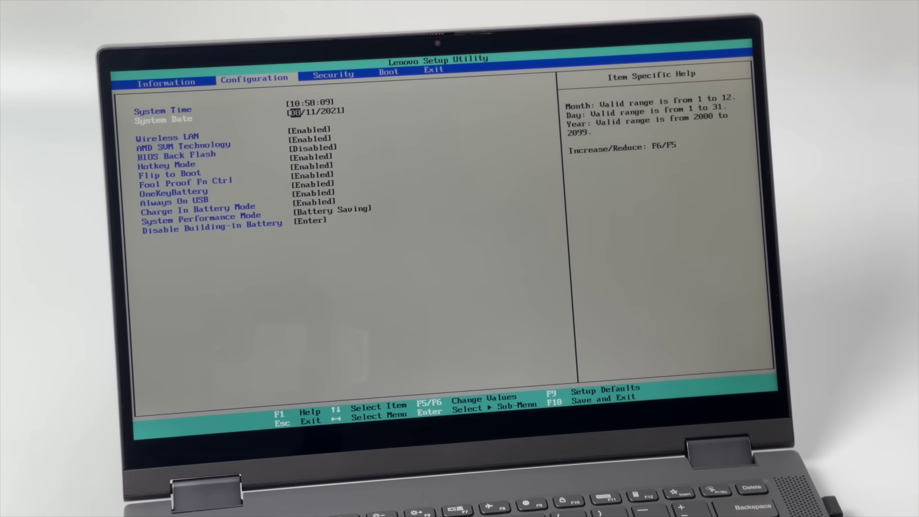
key(Down)
key(Down)
key(Down)
key(Down)
key(Down)
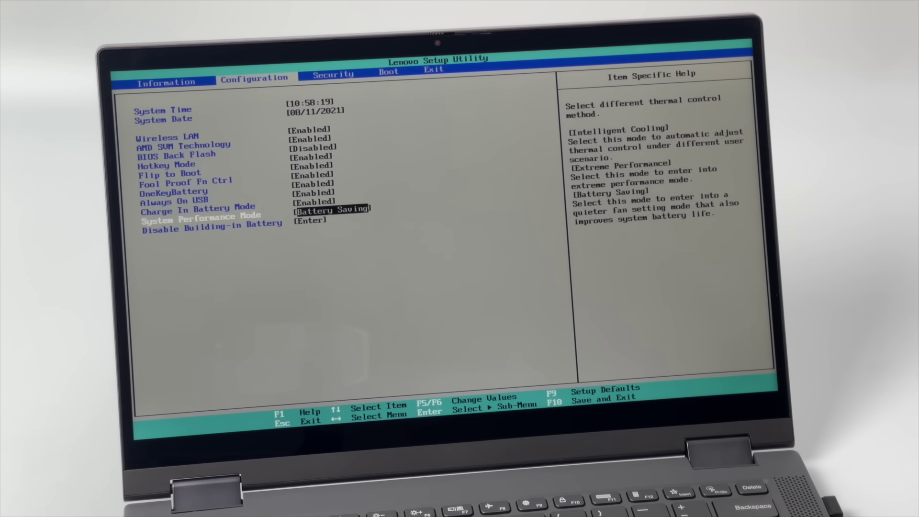
key(Return)
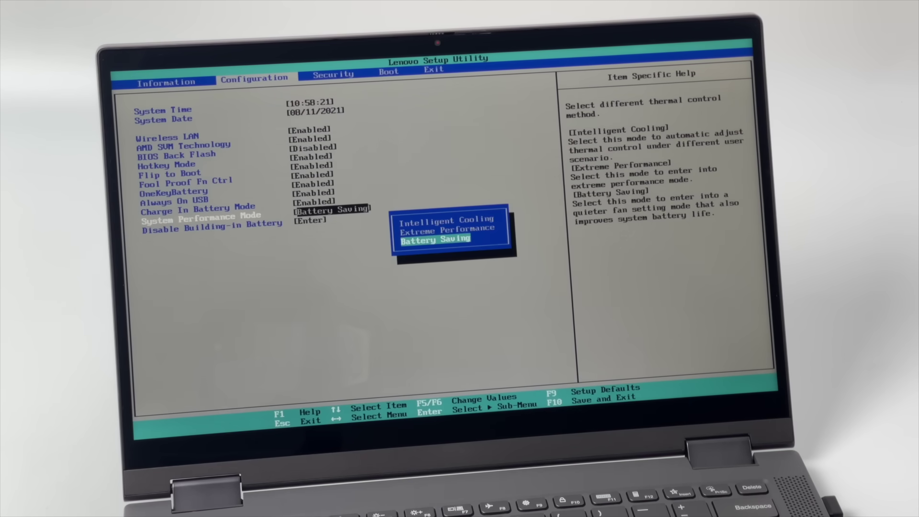
key(Up)
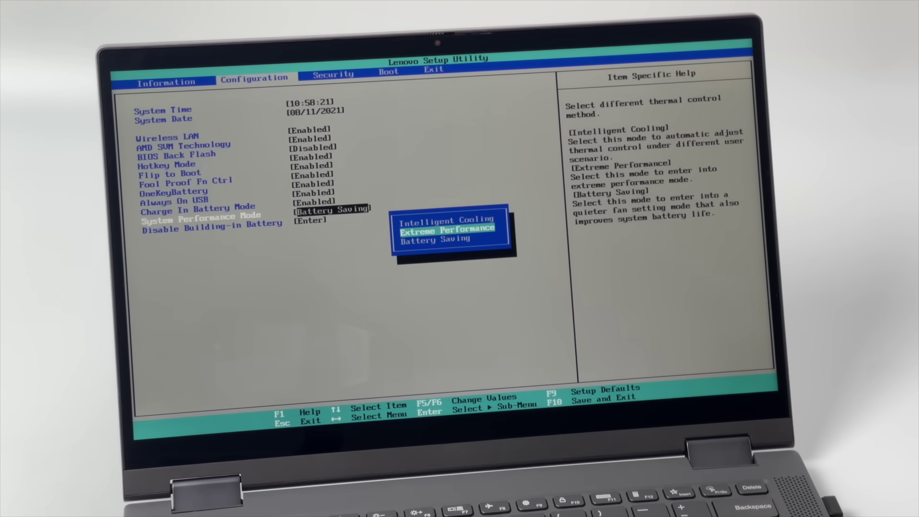
key(Up)
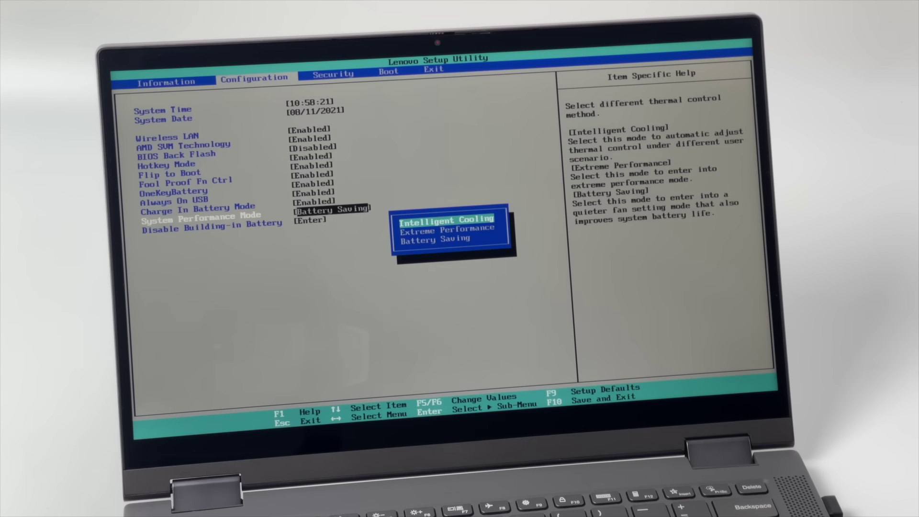
key(Down)
key(Down)
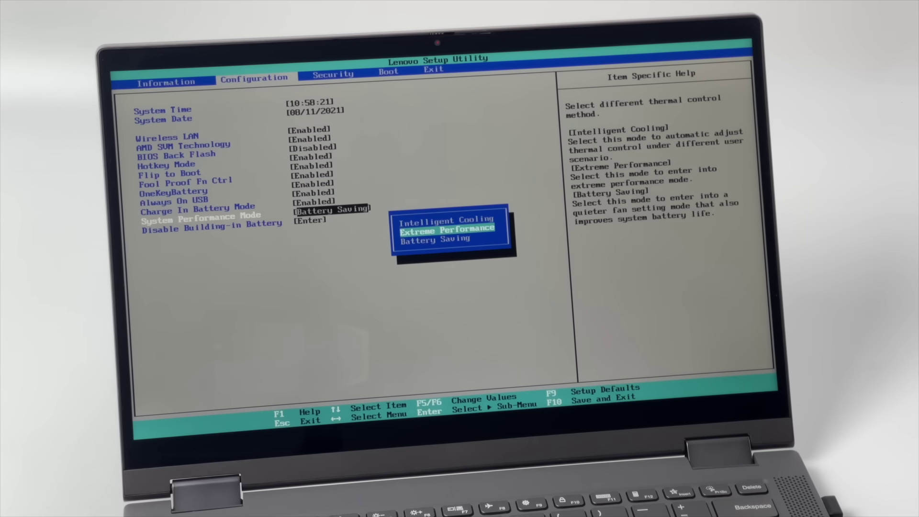
key(Up)
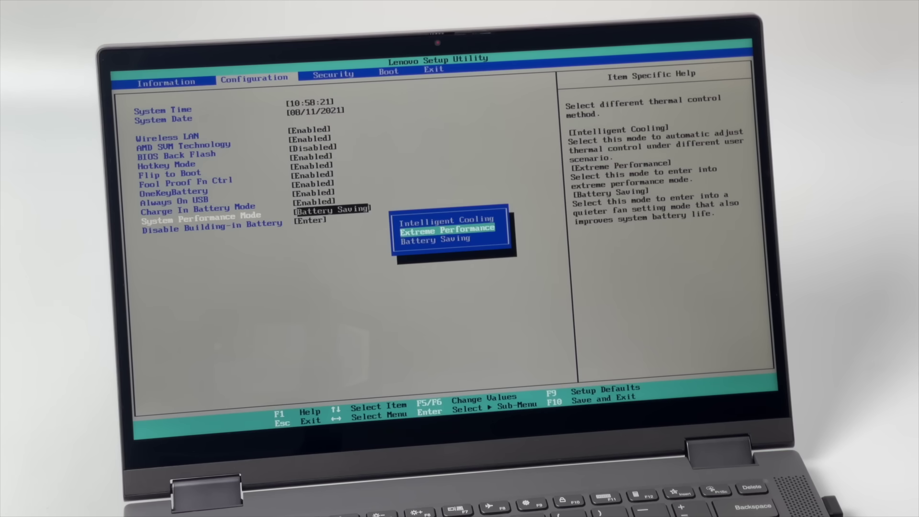
key(Return)
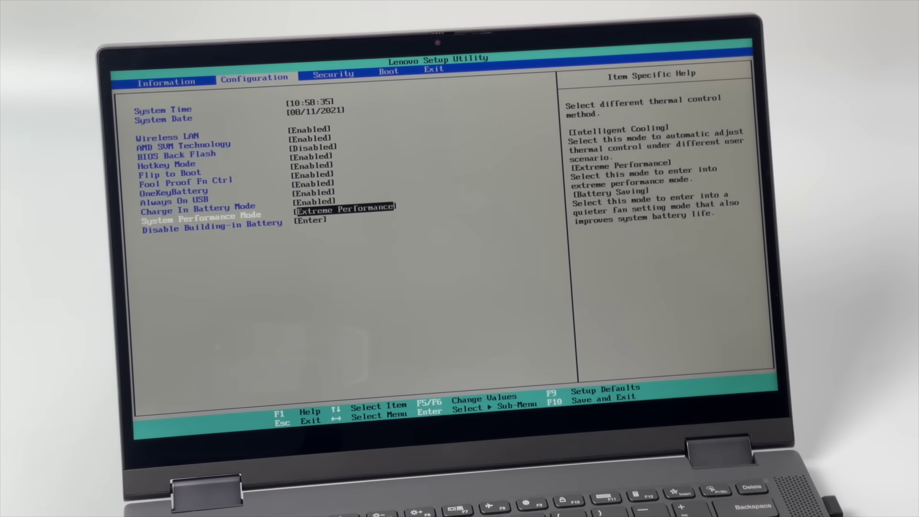
key(Right)
key(Right)
key(Right)
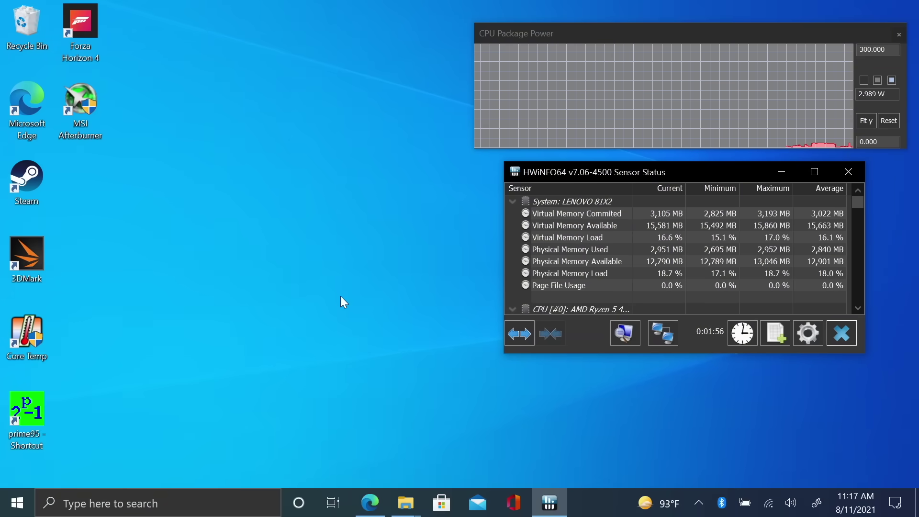
click(744, 503)
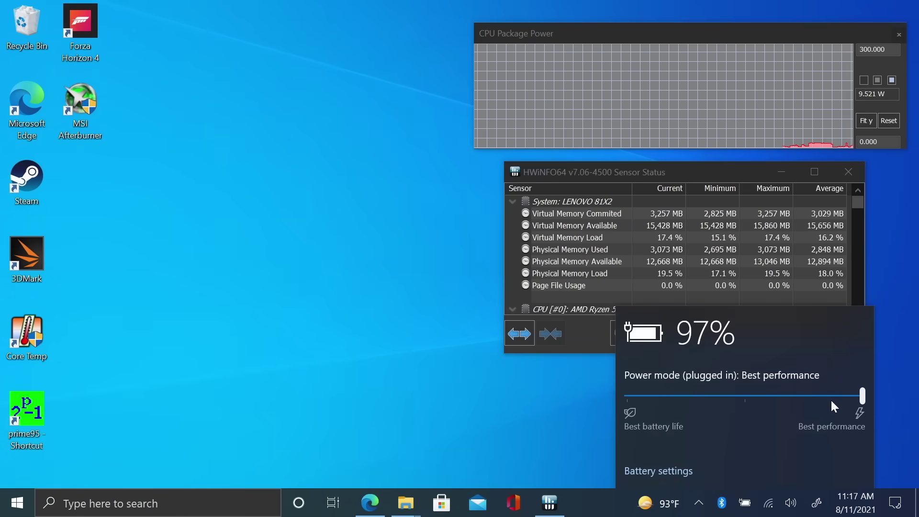
mouse_move(857, 396)
mouse_down()
mouse_move(736, 397)
mouse_move(884, 400)
mouse_move(677, 388)
mouse_move(870, 392)
mouse_up()
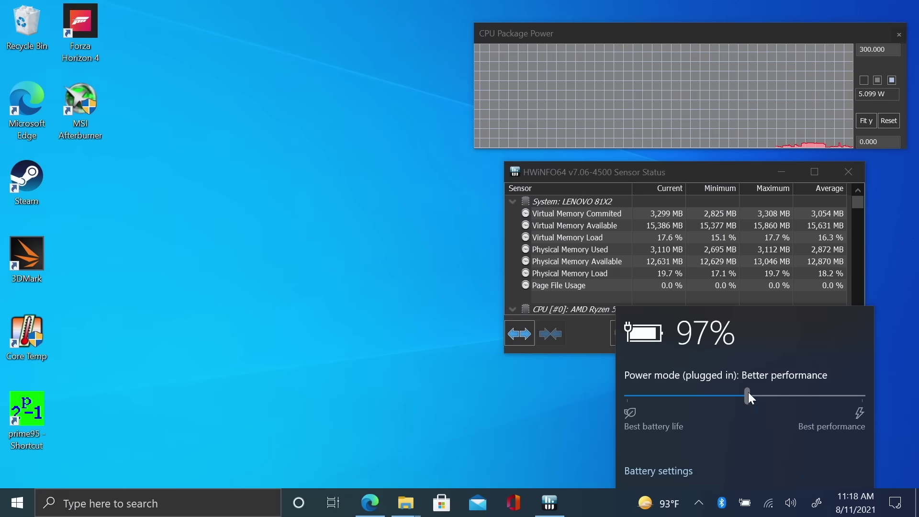
drag(847, 395, 900, 398)
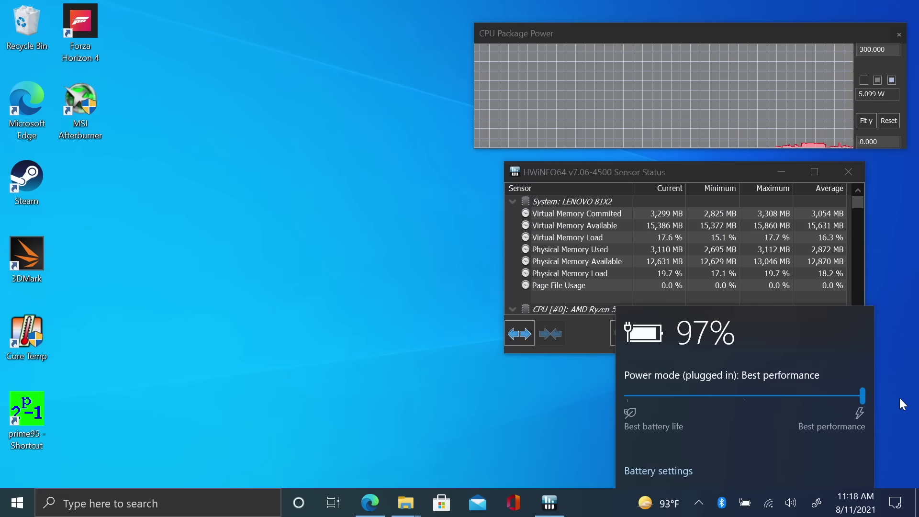
click(895, 363)
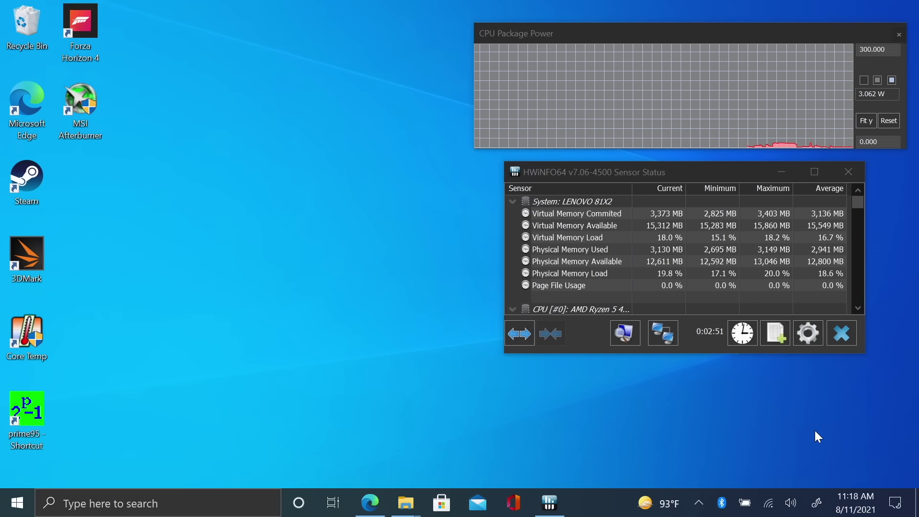
Launch Prime95 and start the Blend torture test
double_click(29, 419)
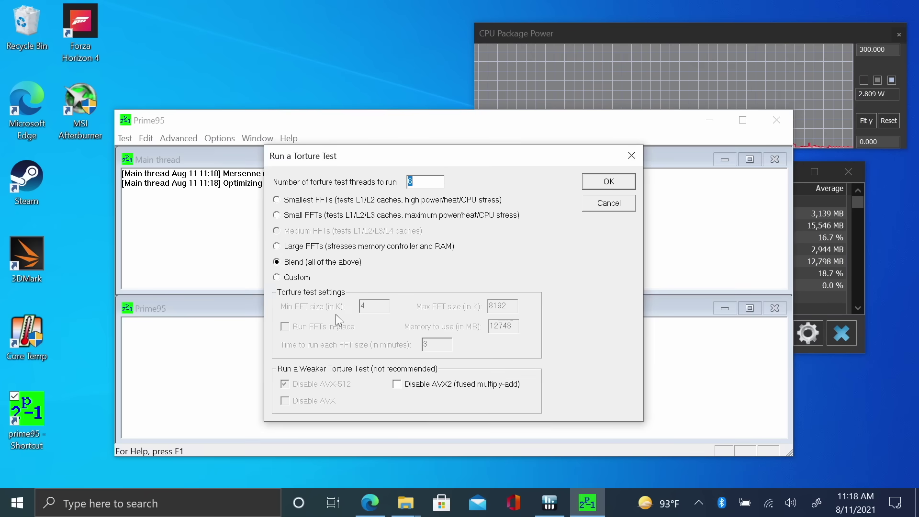
click(606, 186)
click(611, 34)
Close the CPU Package Power graph and Prime95, stopping the stress test
drag(614, 33, 561, 32)
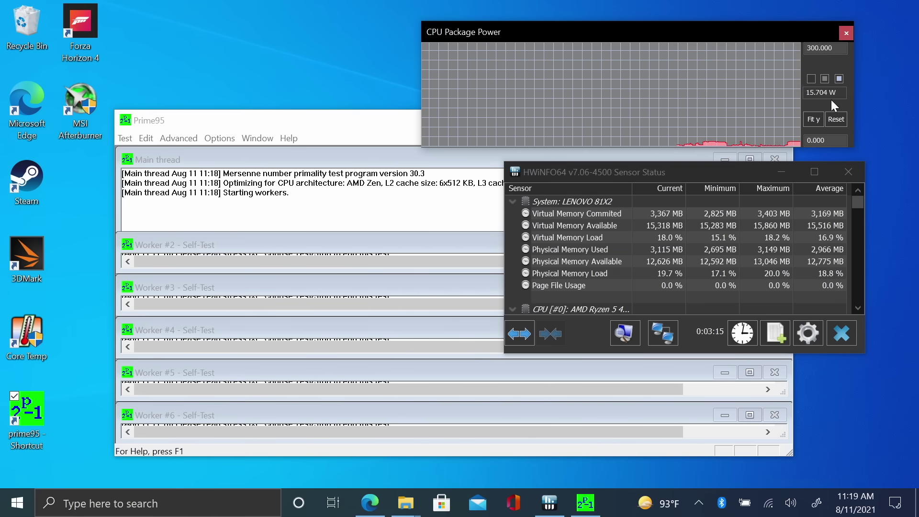
click(847, 33)
click(783, 120)
Close HWiNFO and bring up the AMD-APU-Tuning-Utility GitHub repository page in Edge
click(846, 172)
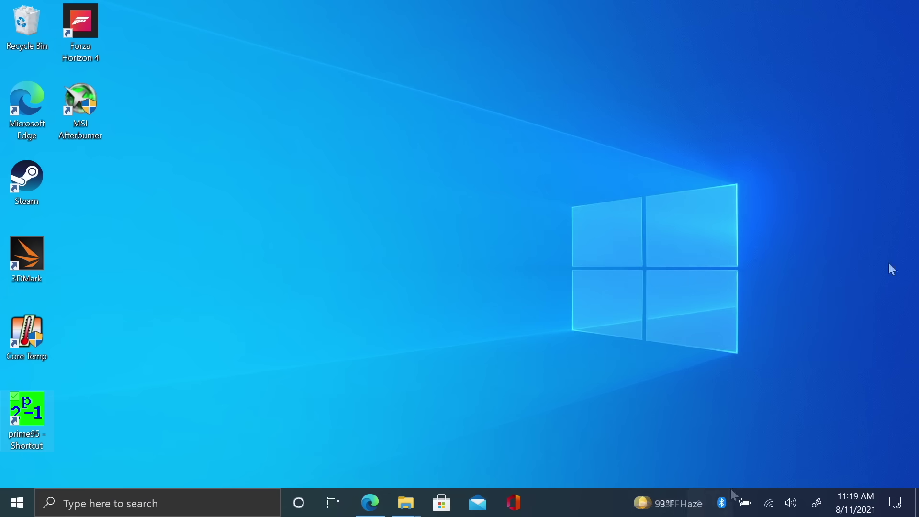
click(381, 502)
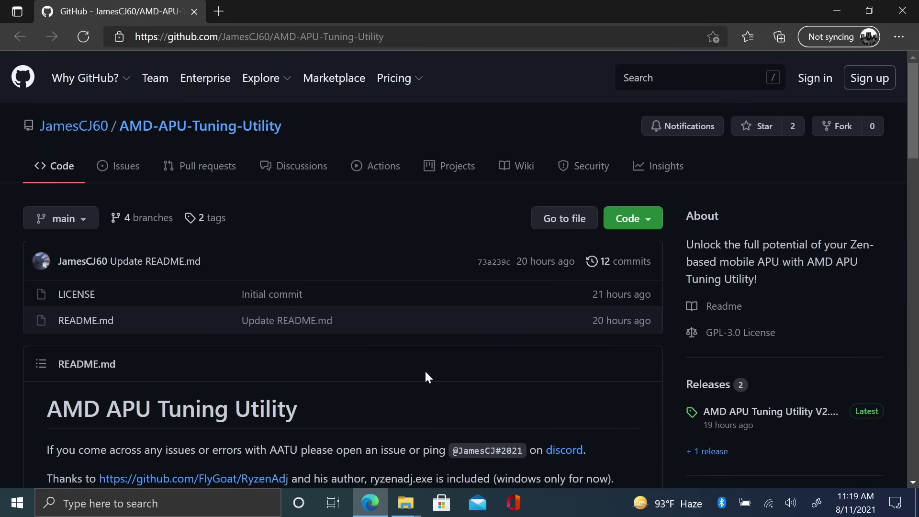
scroll(425, 371, down, 4)
scroll(426, 371, down, 5)
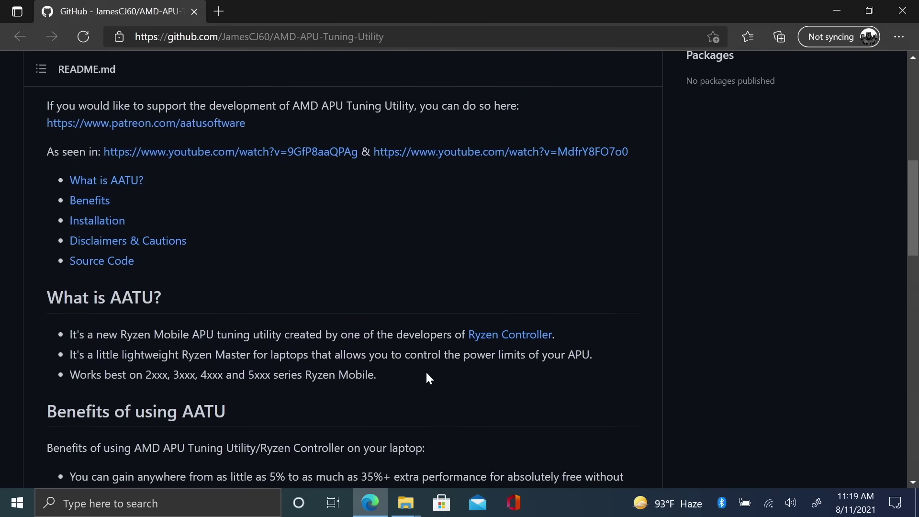
scroll(427, 371, down, 3)
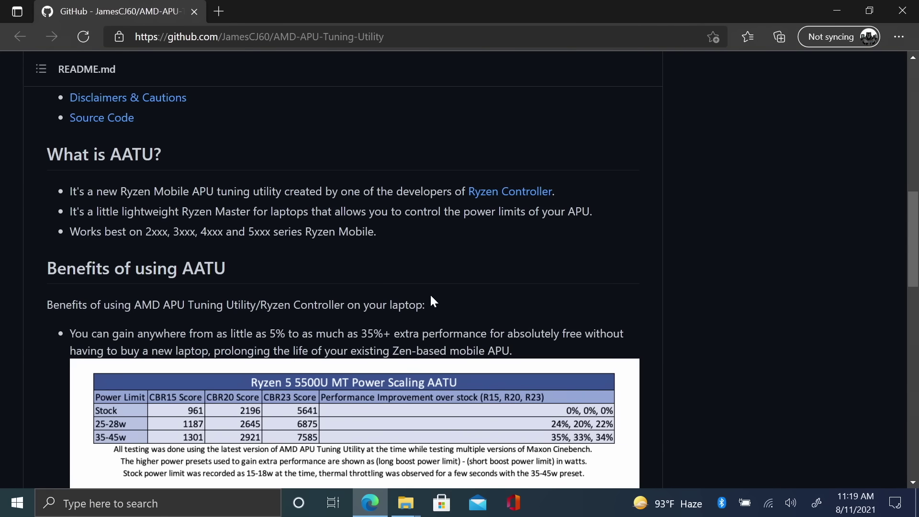
scroll(431, 300, down, 8)
scroll(416, 320, up, 5)
scroll(415, 320, up, 13)
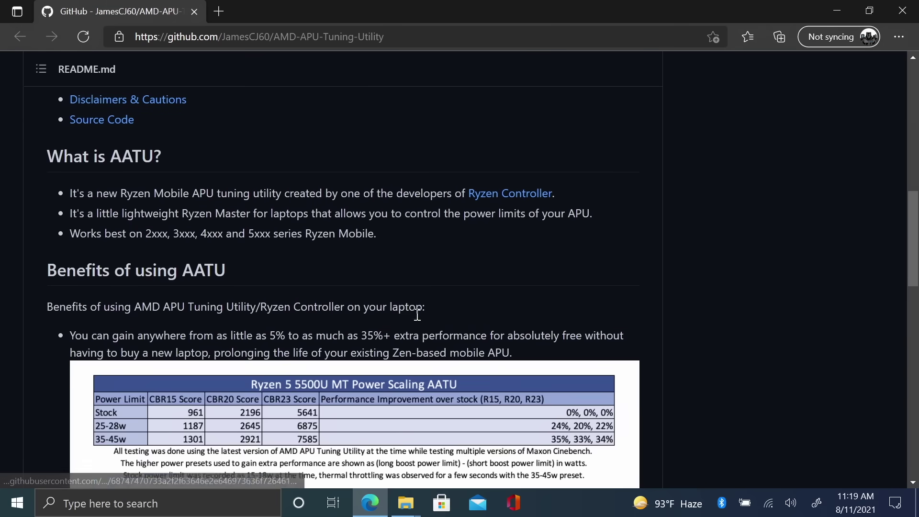
scroll(418, 313, down, 6)
scroll(416, 310, up, 8)
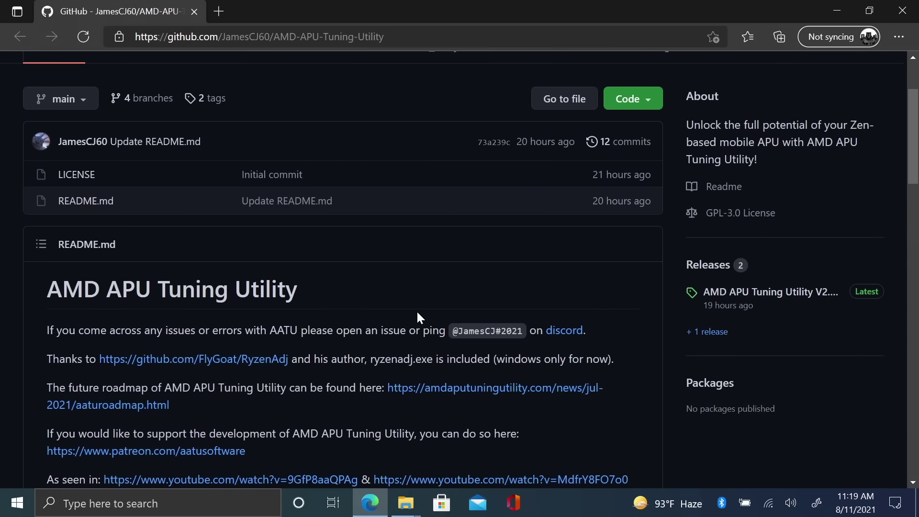
scroll(407, 312, down, 1)
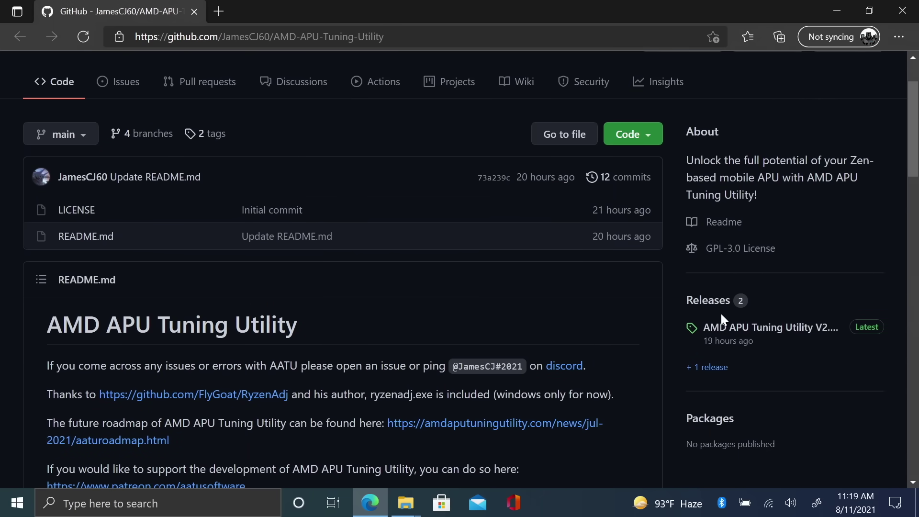
Download AATU-V2.0.5.2-Beta-1.zip from the Beta 1 release's assets on the Releases page
click(717, 368)
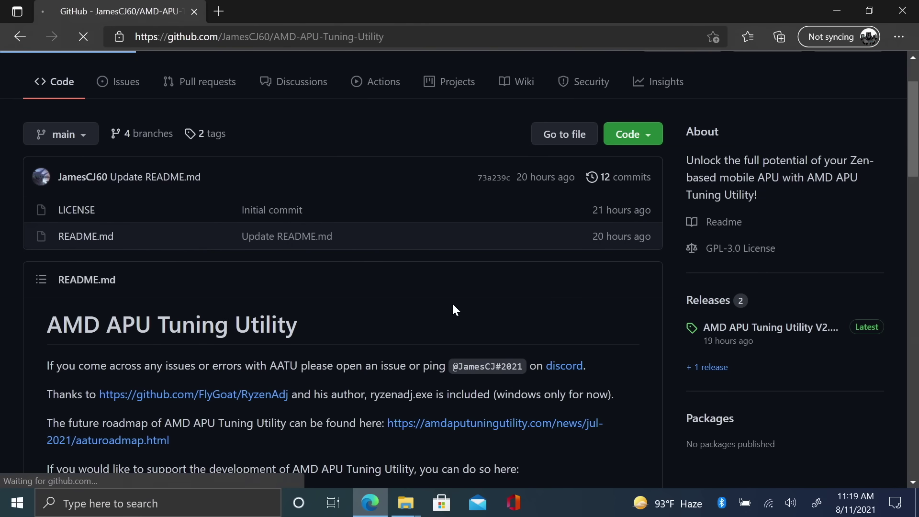
scroll(454, 309, down, 4)
click(212, 297)
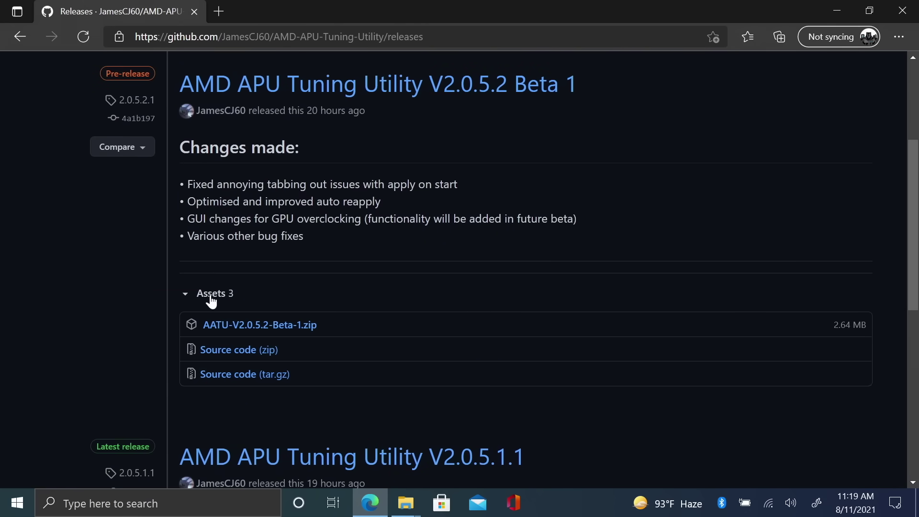
scroll(288, 258, down, 3)
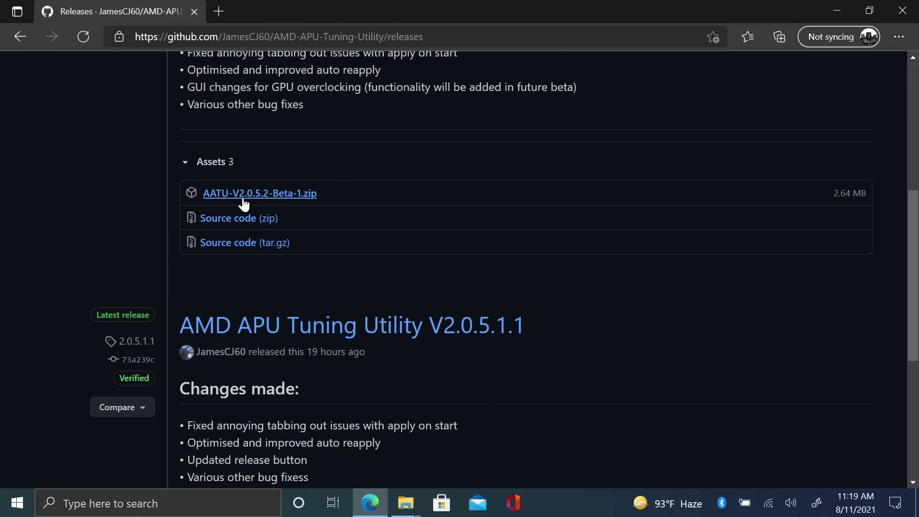
click(306, 194)
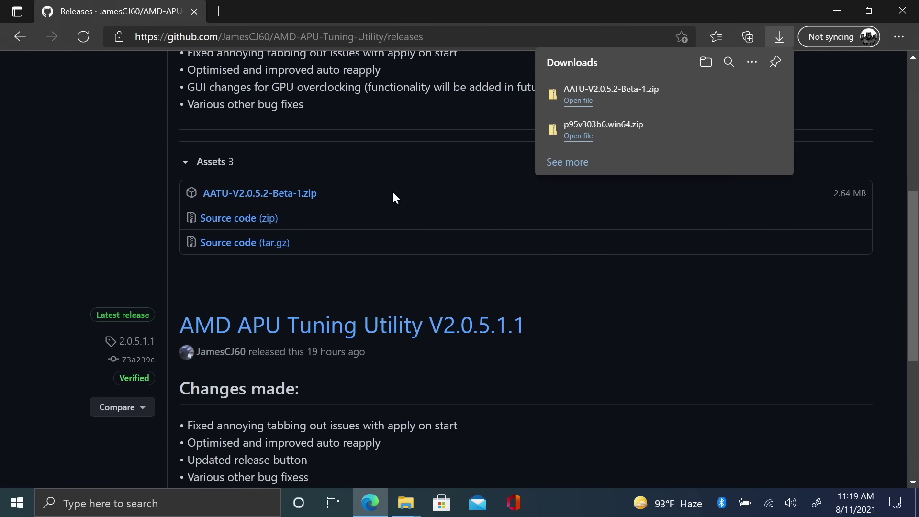
Show the downloaded AATU zip in Downloads and move it onto the desktop
mouse_move(677, 94)
click(731, 94)
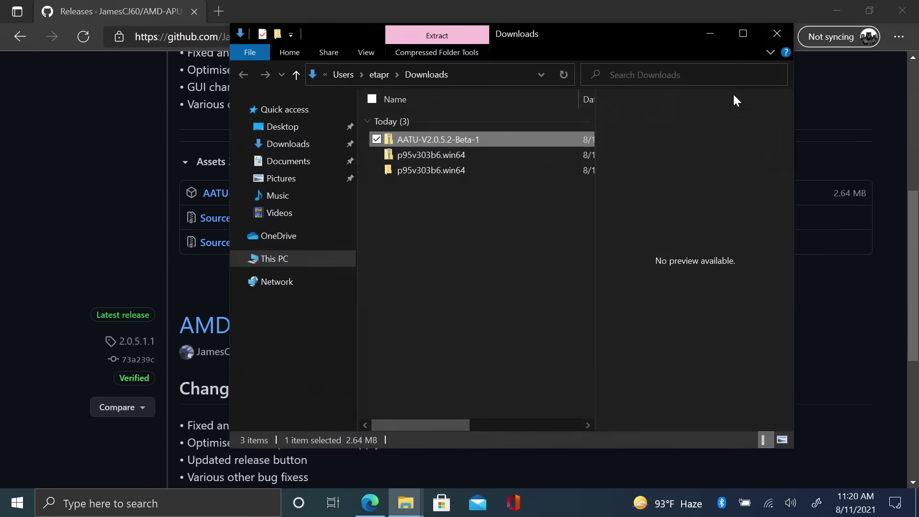
click(837, 11)
drag(548, 37, 664, 31)
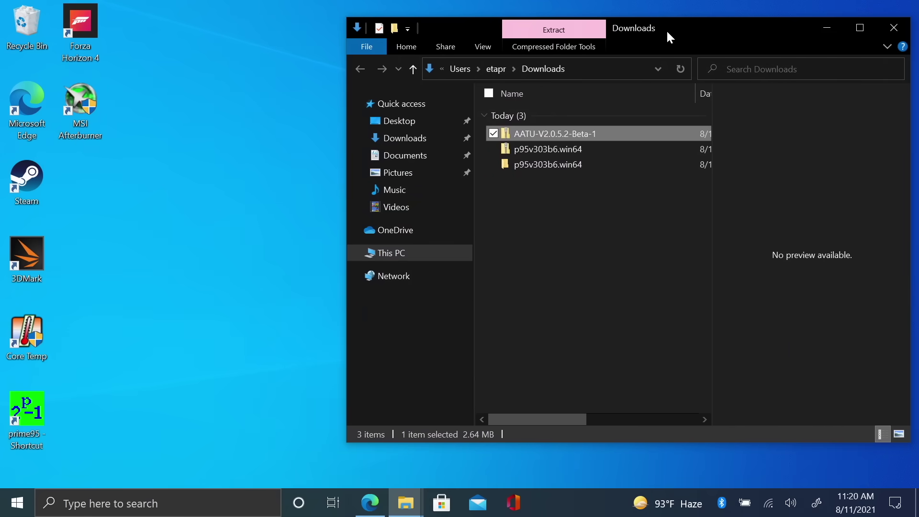
drag(552, 130, 266, 130)
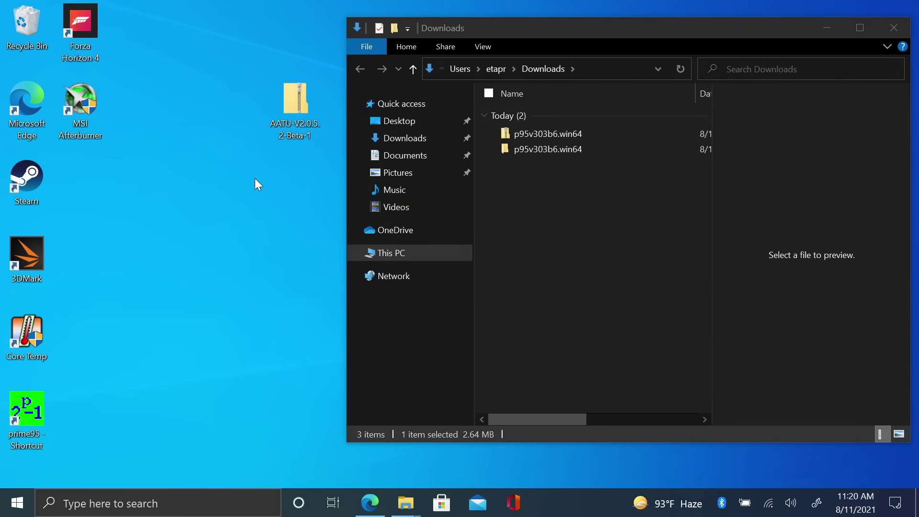
click(894, 27)
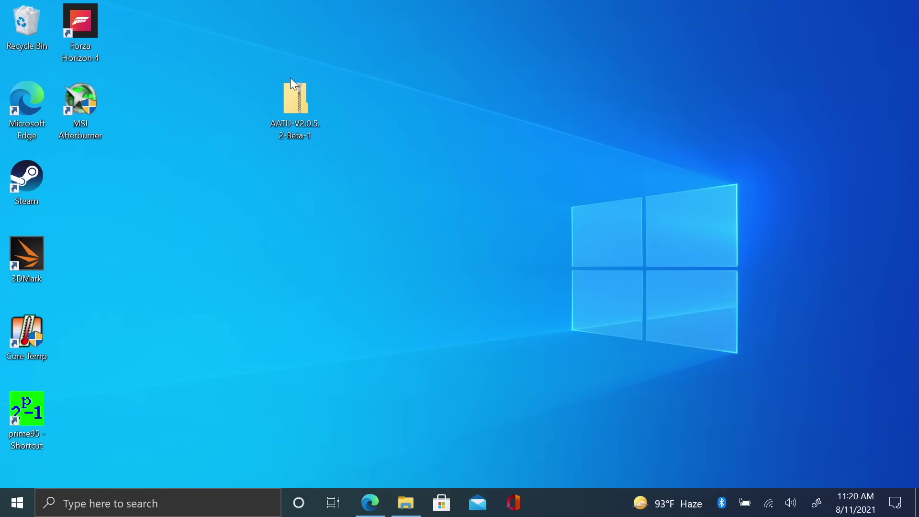
Extract the zip with Extract All into the AATU-V2.0.5.2-Beta-1 folder, placed beside the zip
right_click(300, 102)
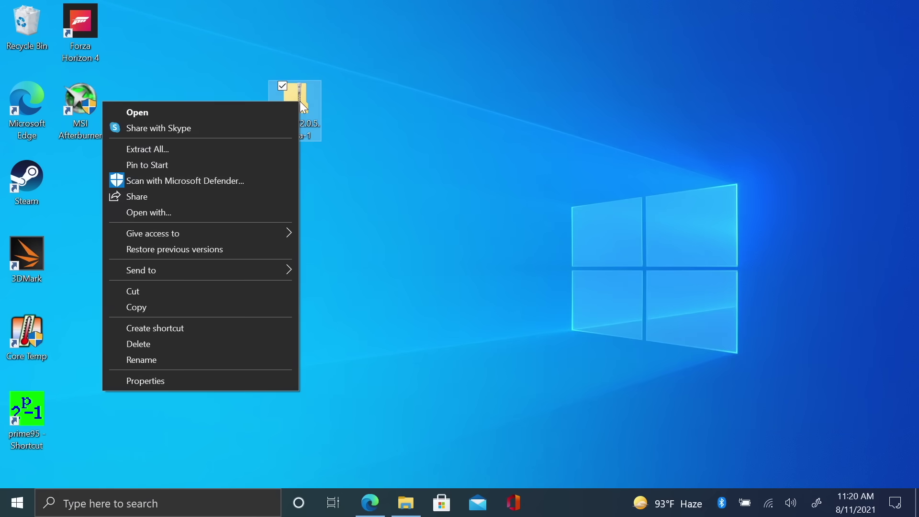
click(217, 149)
click(590, 406)
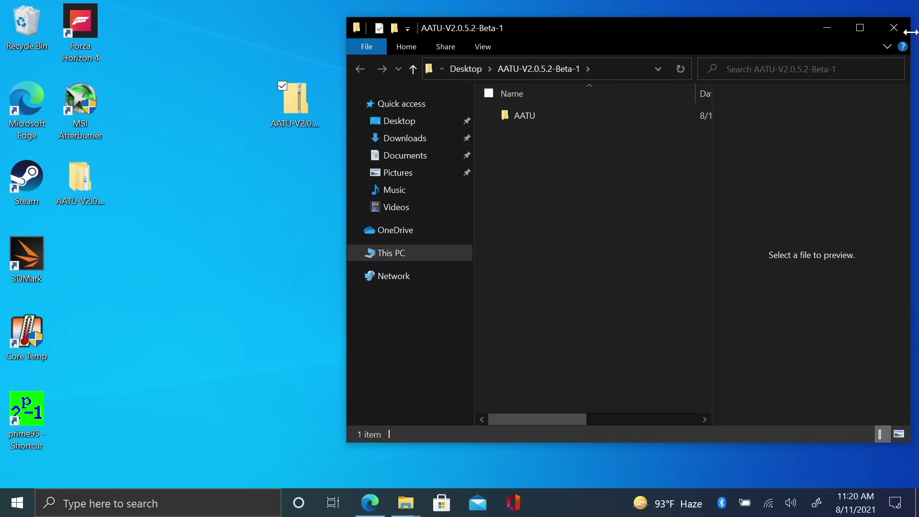
click(908, 24)
drag(86, 198, 402, 119)
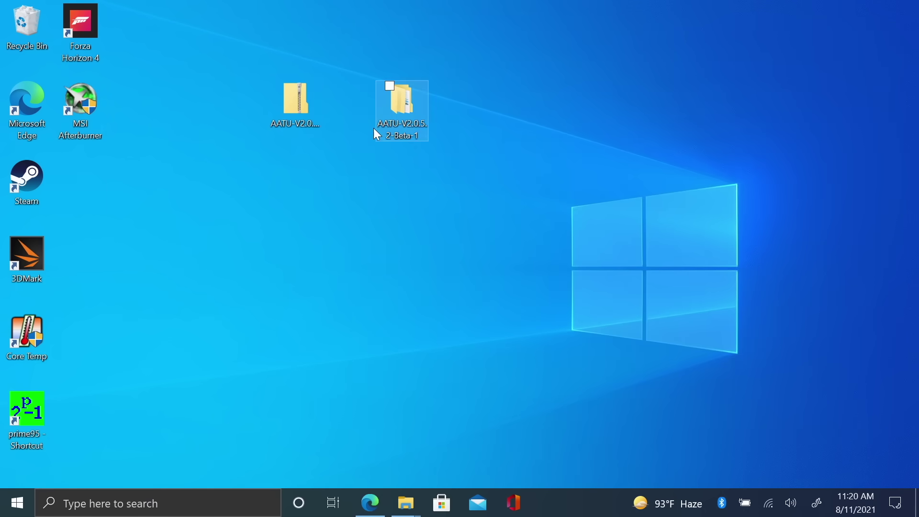
Create a shortcut to AMD APU Tuning Utility.exe in the extracted AATU folder and move it to the desktop
double_click(406, 112)
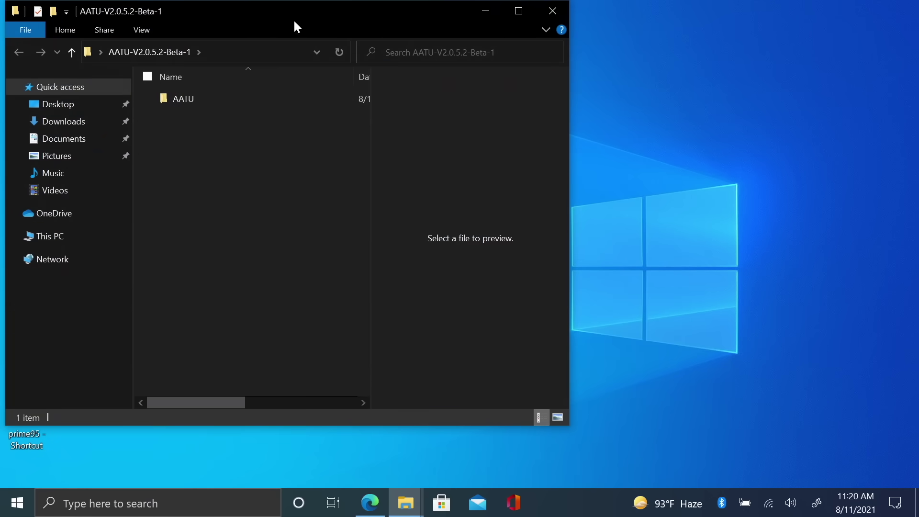
drag(293, 20, 483, 39)
double_click(447, 120)
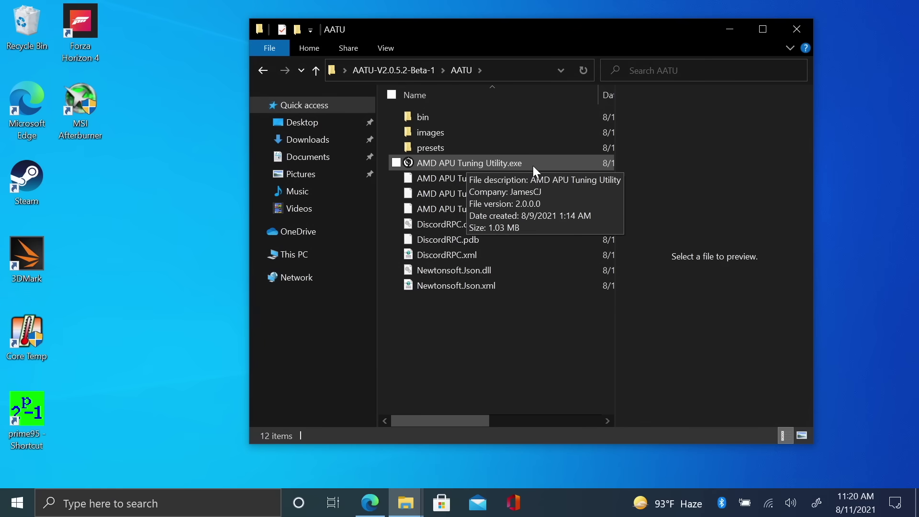
right_click(503, 163)
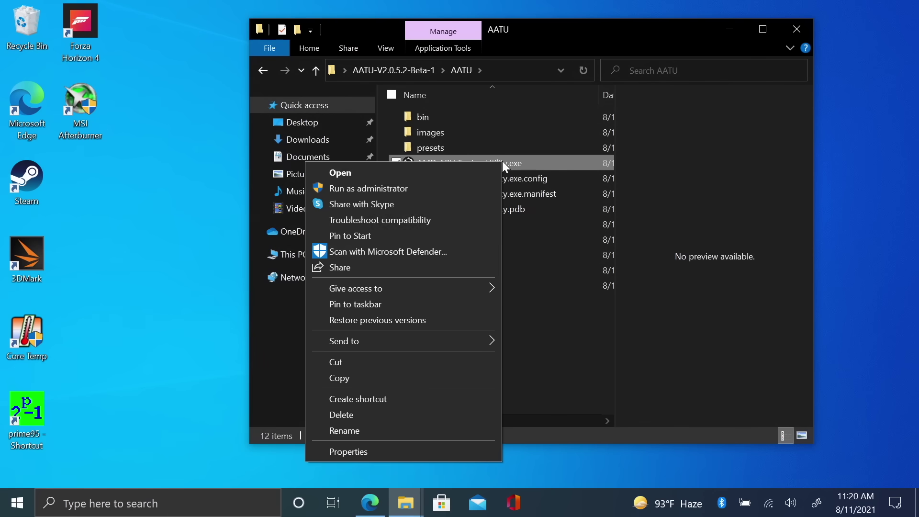
click(401, 396)
drag(510, 178, 90, 184)
click(797, 29)
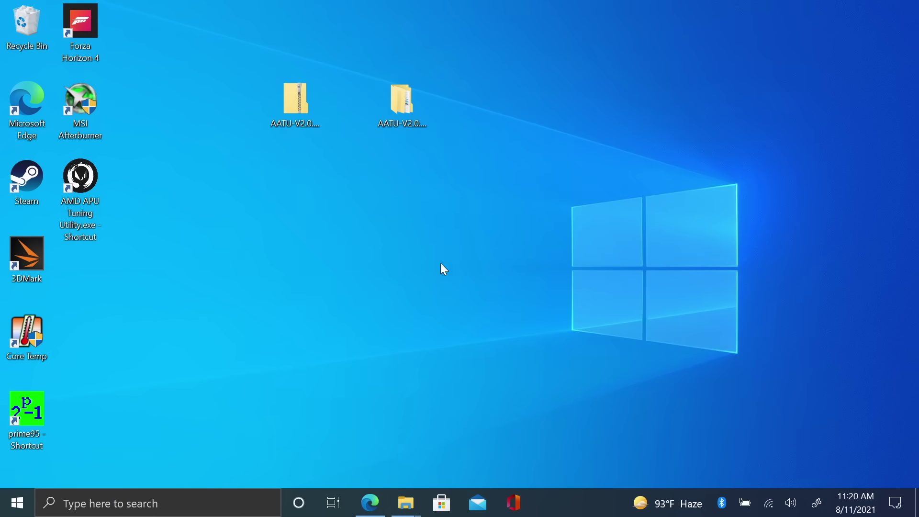
Set the desktop shortcut's Compatibility option to always run as administrator
right_click(85, 184)
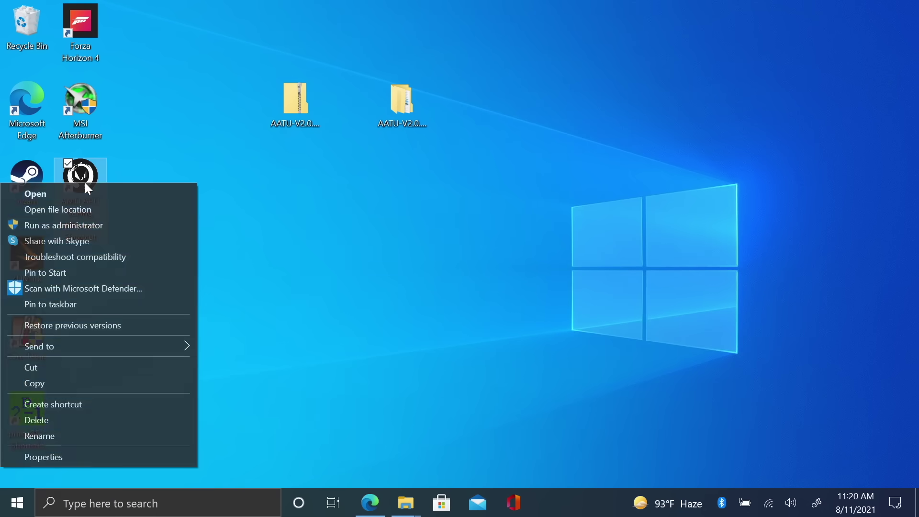
click(56, 459)
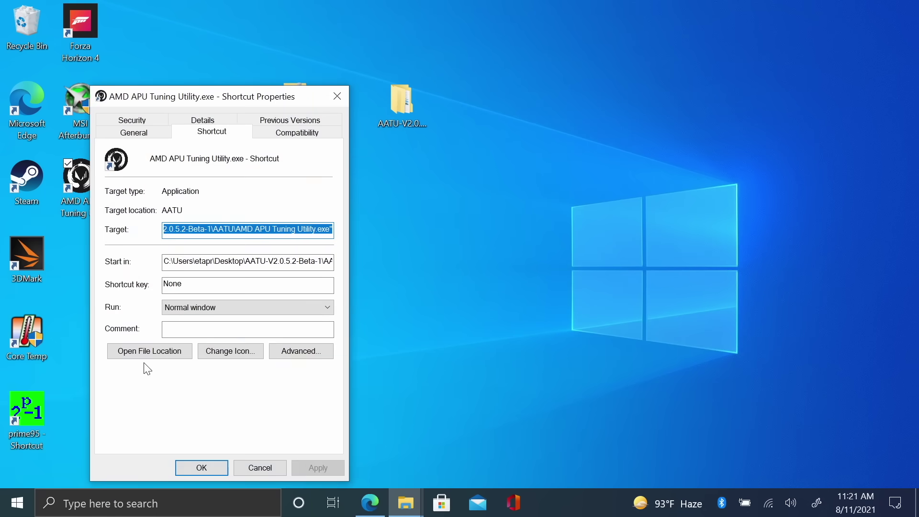
click(296, 134)
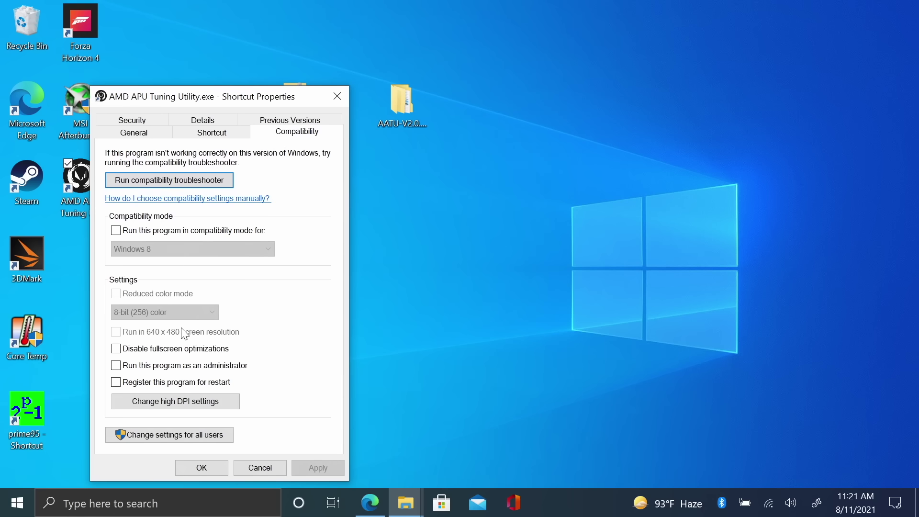
click(211, 367)
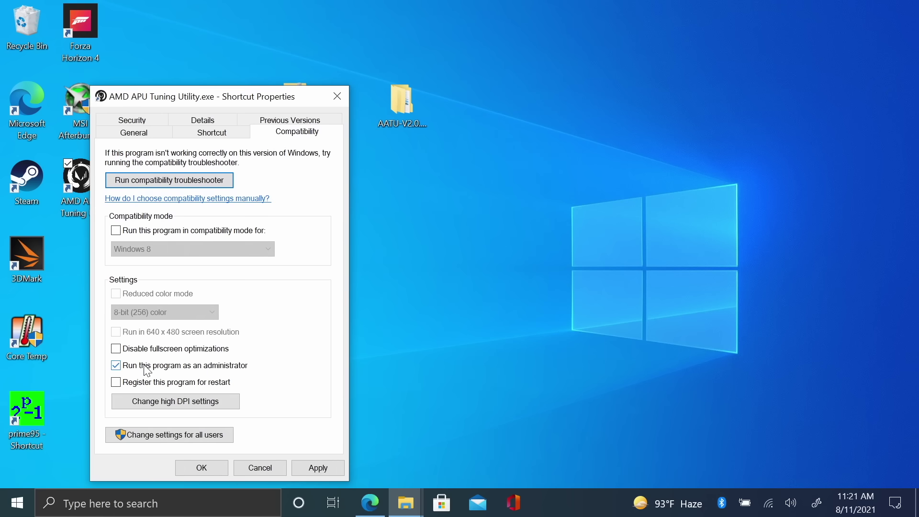
click(307, 469)
click(203, 467)
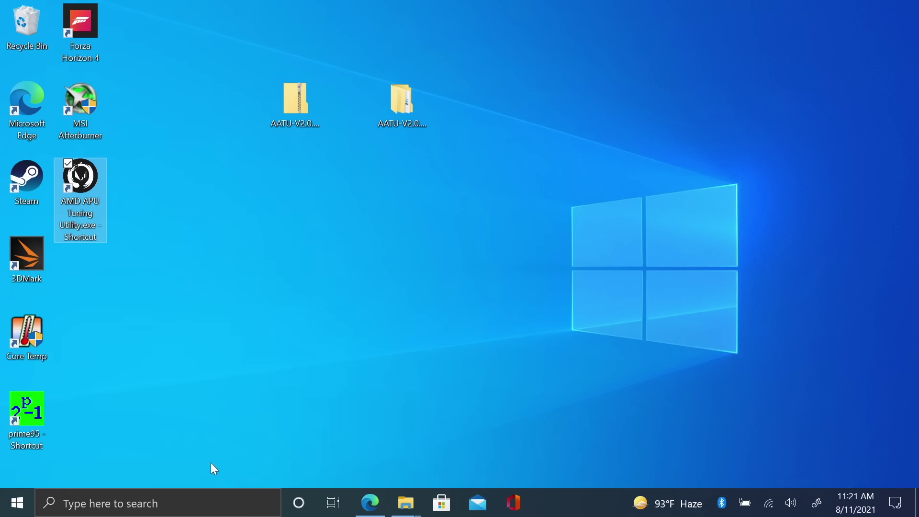
Launch the tuner and load the Ryzen 4000 Series U 4500U pre-made preset (25 W STAPM)
double_click(85, 190)
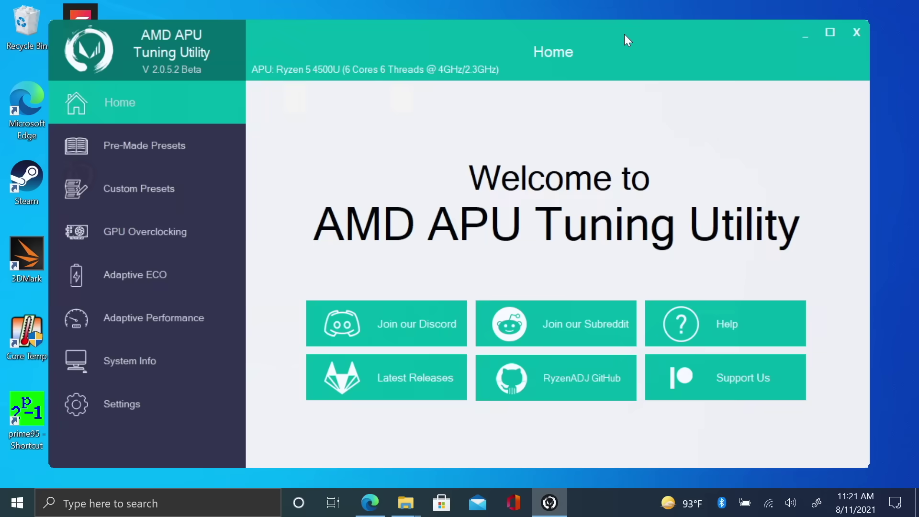
drag(625, 34, 616, 27)
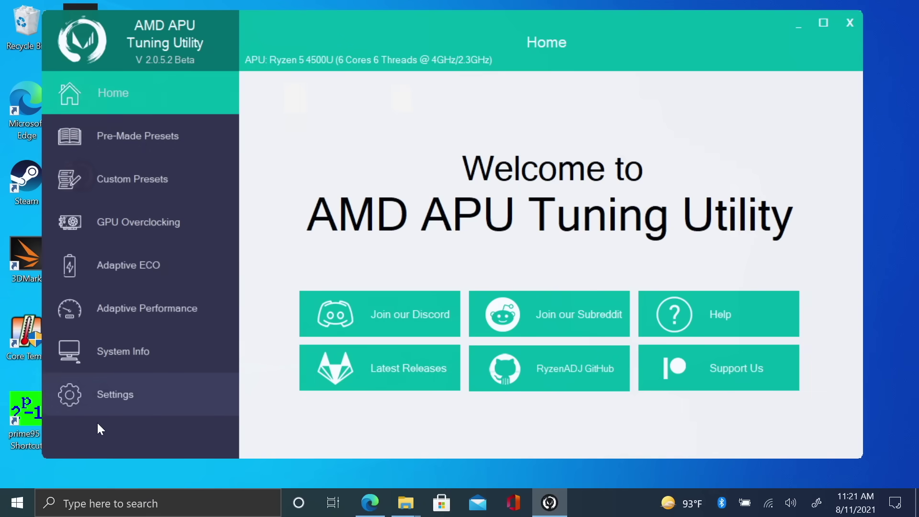
click(127, 136)
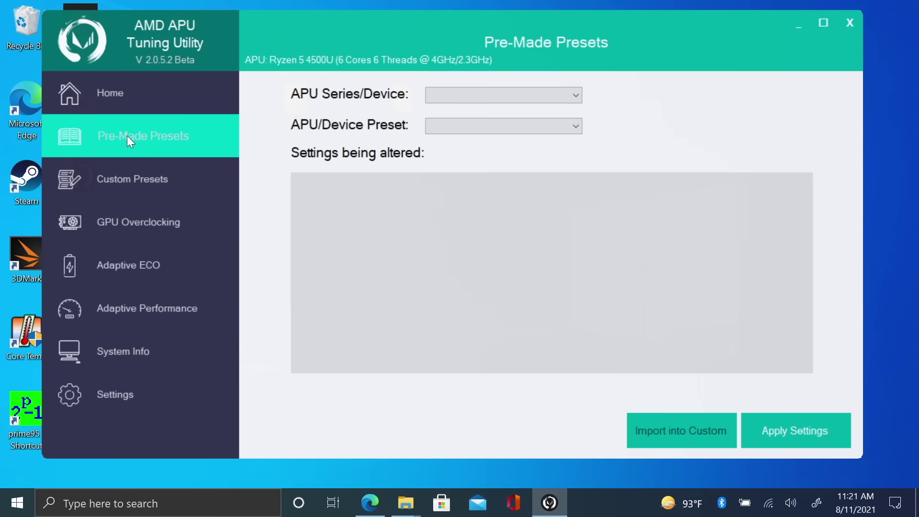
click(574, 97)
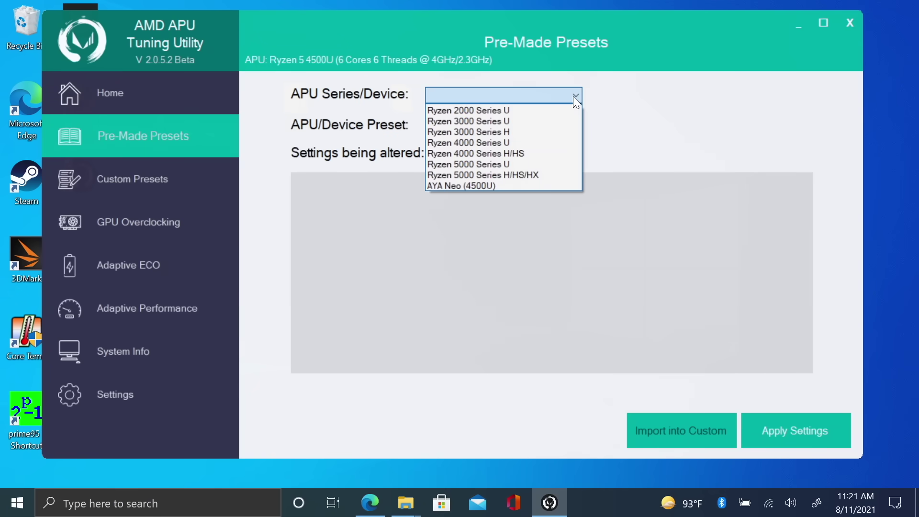
click(525, 142)
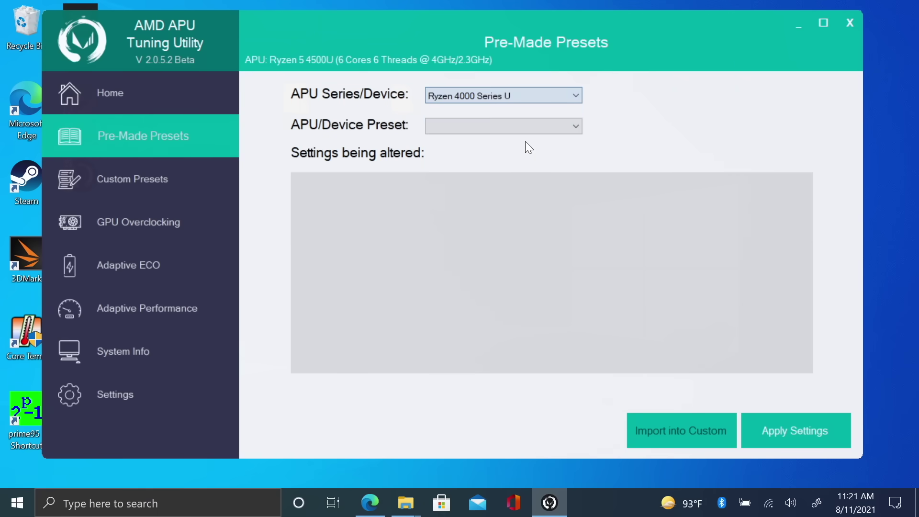
click(520, 125)
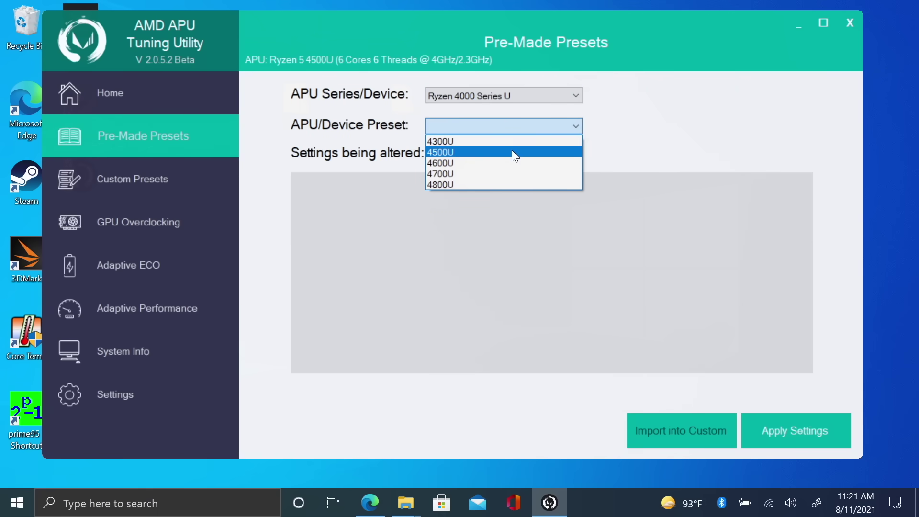
click(512, 151)
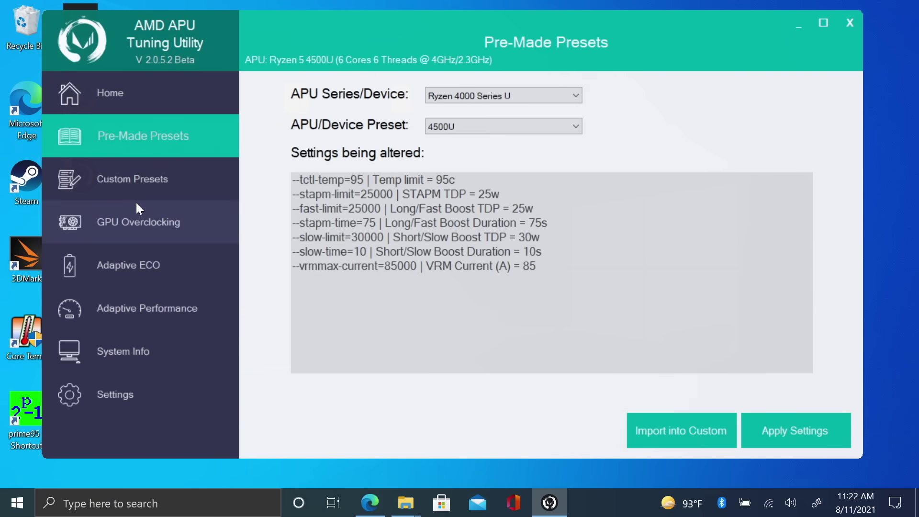
In Custom Presets, set APU TDP/STAPM to 30 and Long/Fast Boost Duration to 3600
click(133, 182)
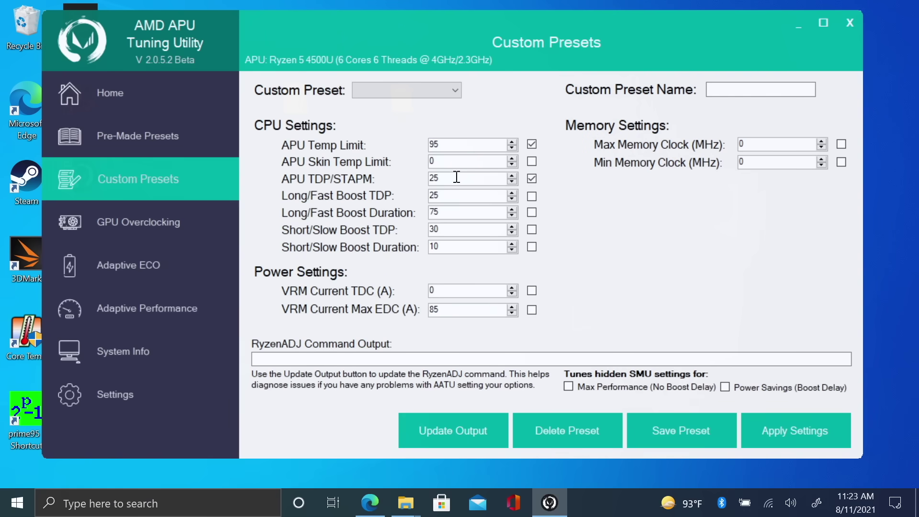
drag(462, 178, 402, 173)
text(30)
drag(484, 214, 377, 218)
text(3600)
Enable the Short/Slow Boost Duration limit, check the VRM EDC value, and glance at GPU Overclocking
click(531, 246)
click(453, 309)
click(143, 221)
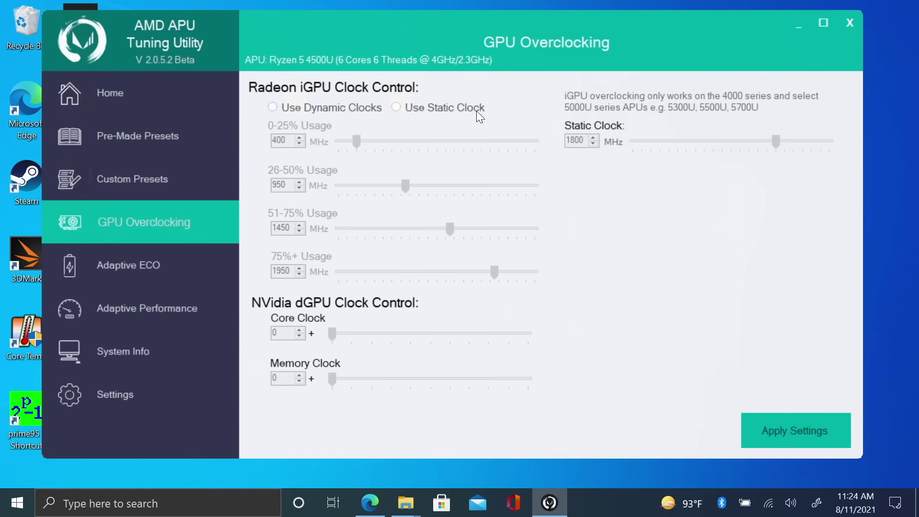
click(143, 184)
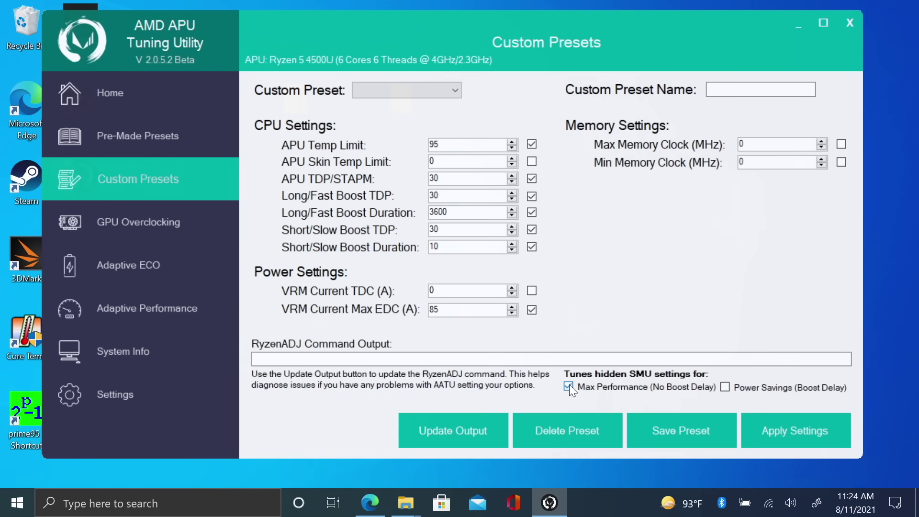
Generate the RyzenADJ command output and name the custom preset '4500u1'
click(483, 429)
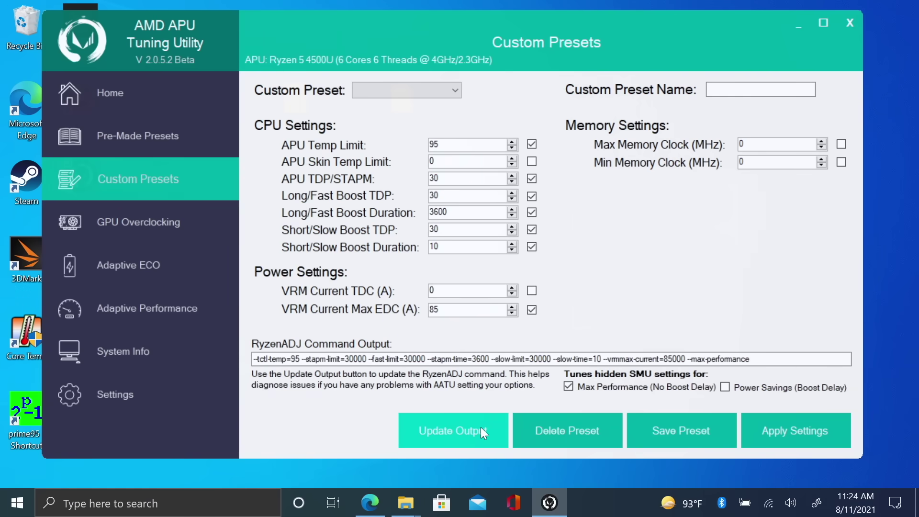
click(479, 426)
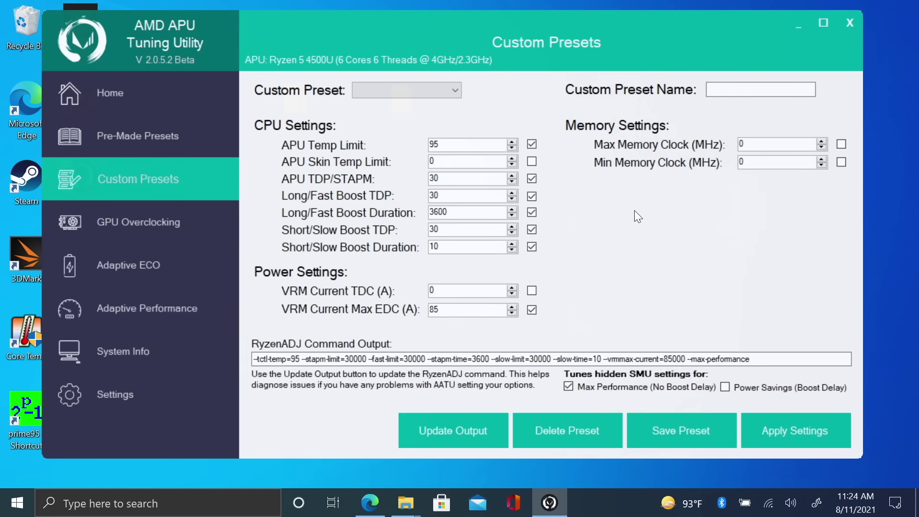
click(744, 92)
text(4500u1)
Save preset 4500u1, apply the settings to the processor, and minimize the utility
click(670, 437)
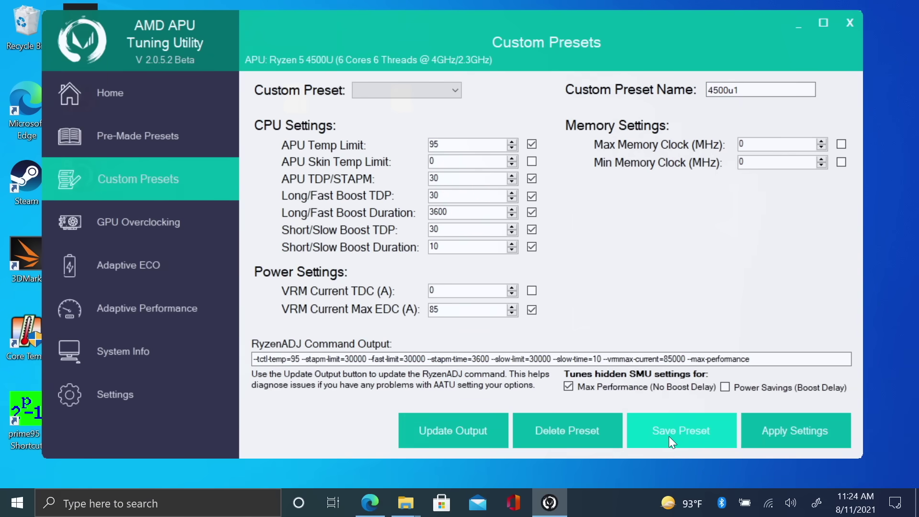
click(785, 432)
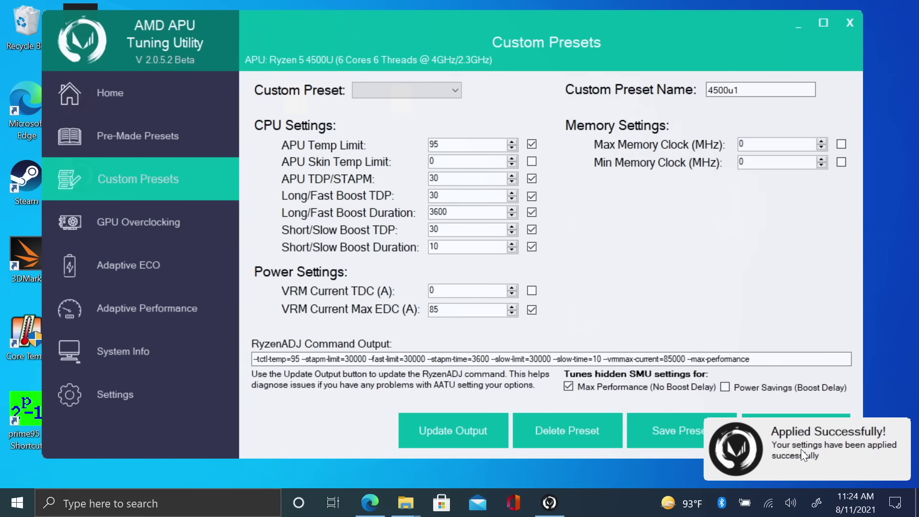
click(801, 25)
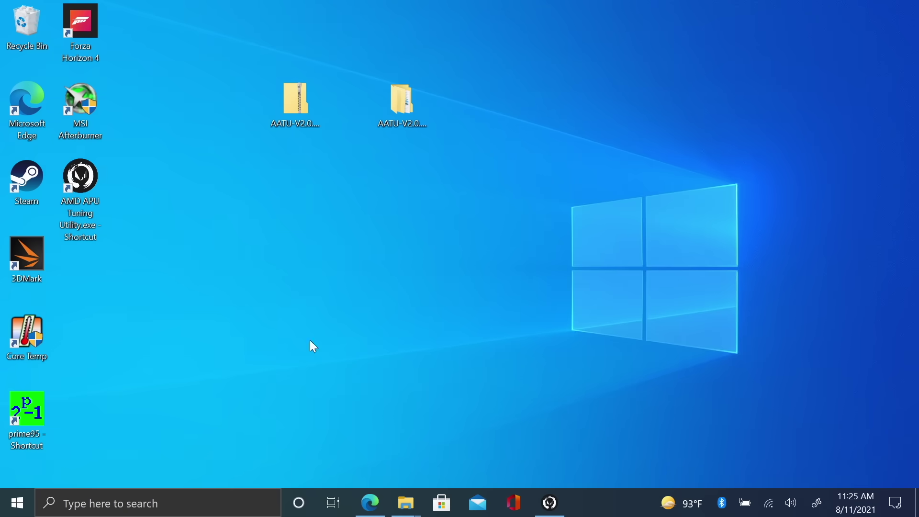
Open HWiNFO64 via Windows search to check CPU Package Power near 30 W
click(163, 502)
text(h)
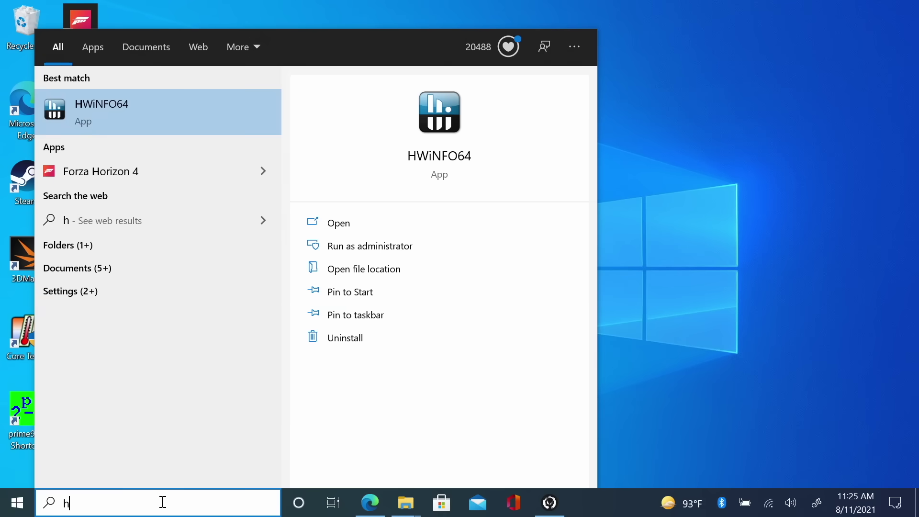
text(w)
key(Return)
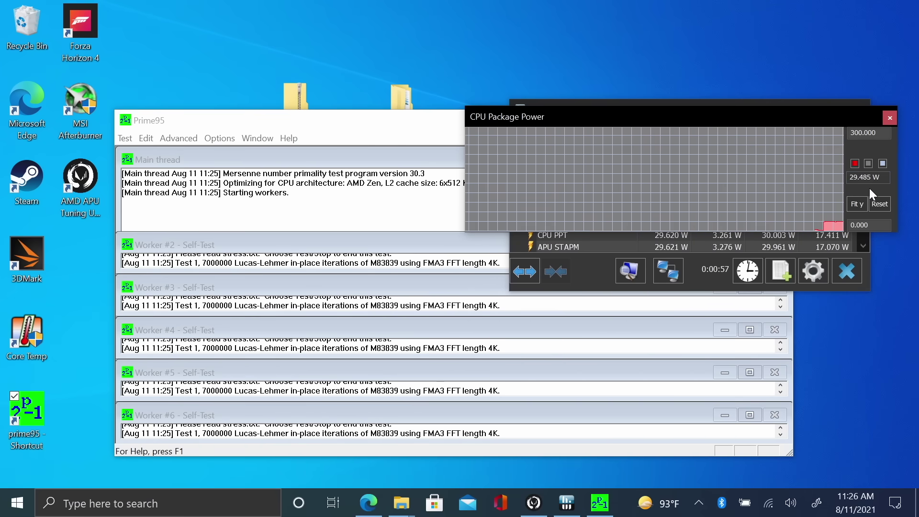
Close the CPU Package Power graph, Prime95, and the HWiNFO sensor window
click(890, 118)
key(alt+F4)
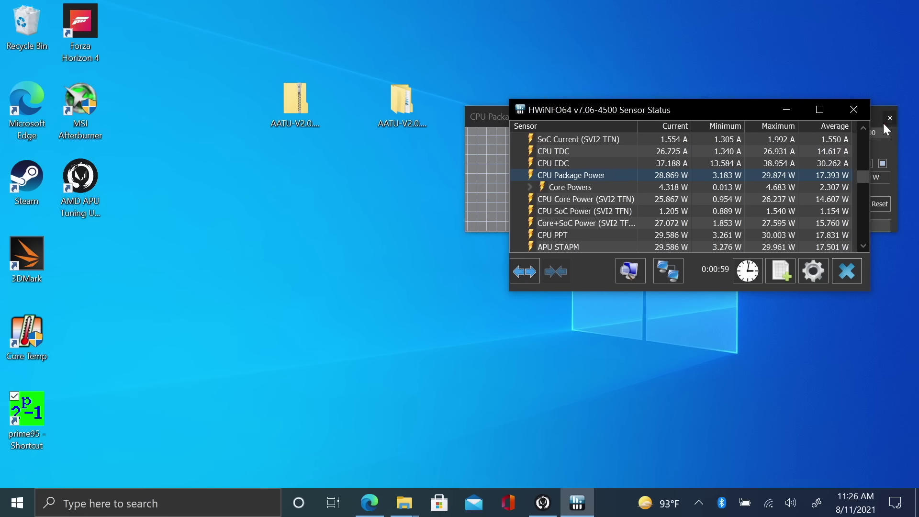
key(alt+F4)
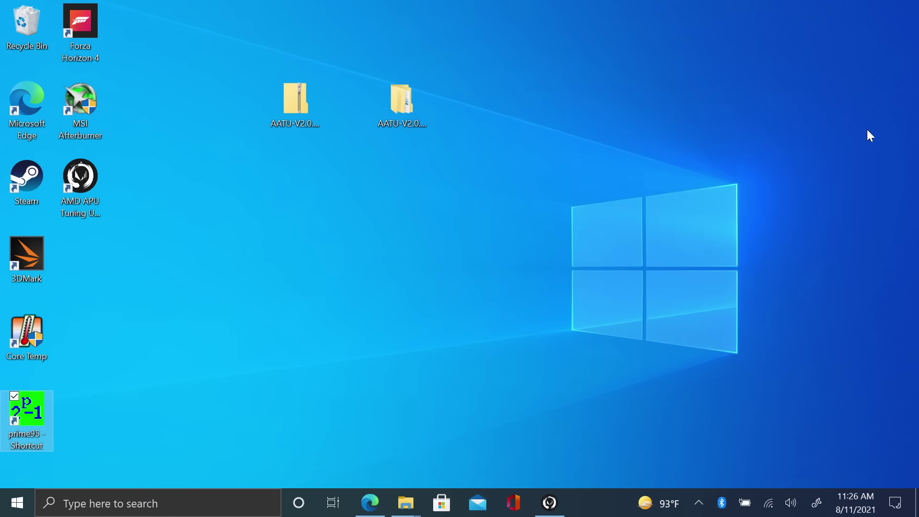